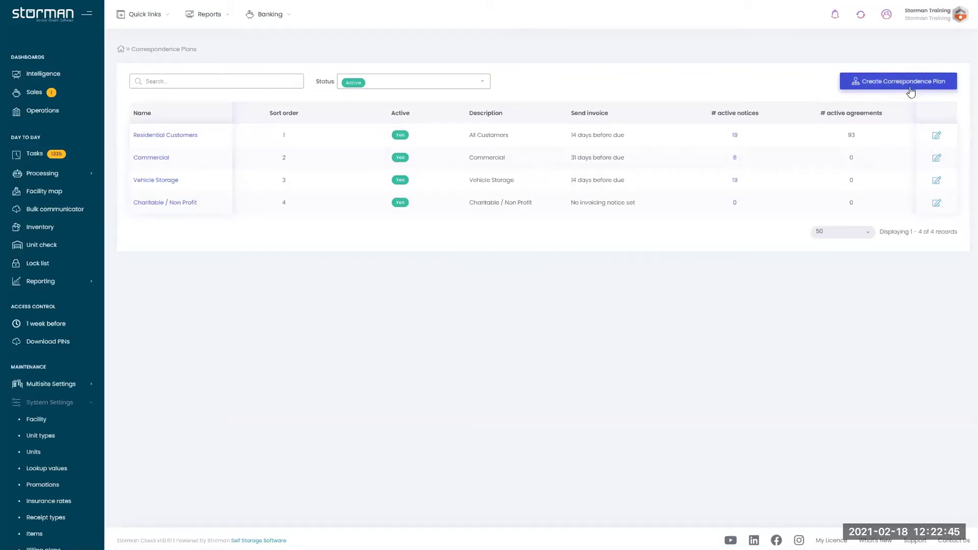
Step: Open the form for adding a correspondence plan and examine its name and description fields
{"action": "left_click", "coordinate": [858, 86]}
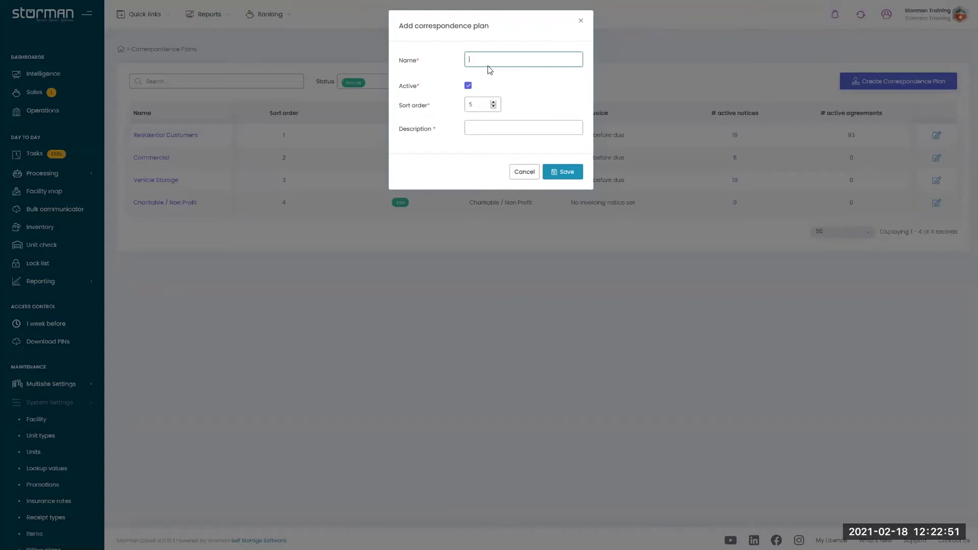
{"action": "left_click", "coordinate": [490, 132]}
{"action": "left_click", "coordinate": [437, 159]}
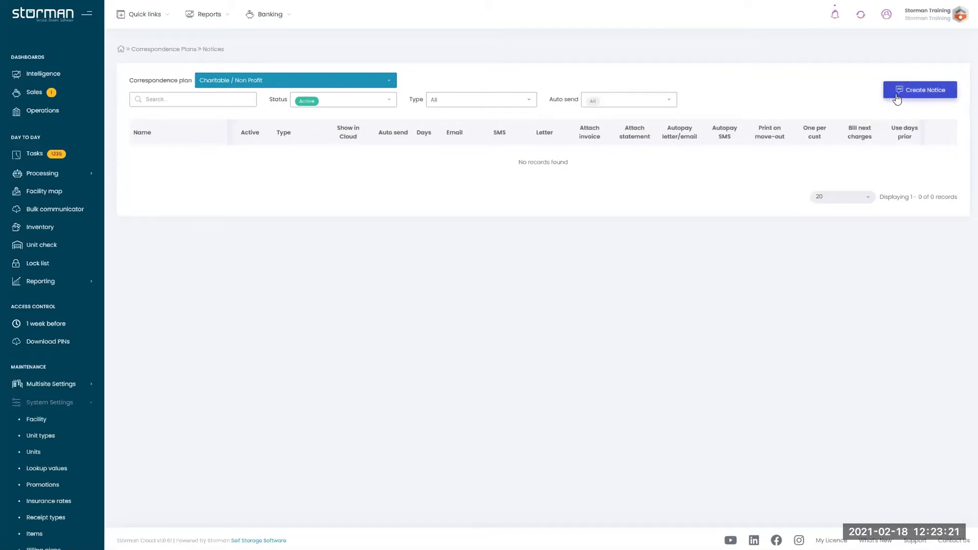
Step: Start a new notice in the Charitable / Non Profit plan and name it "7 Days Late"
{"action": "left_click", "coordinate": [919, 95]}
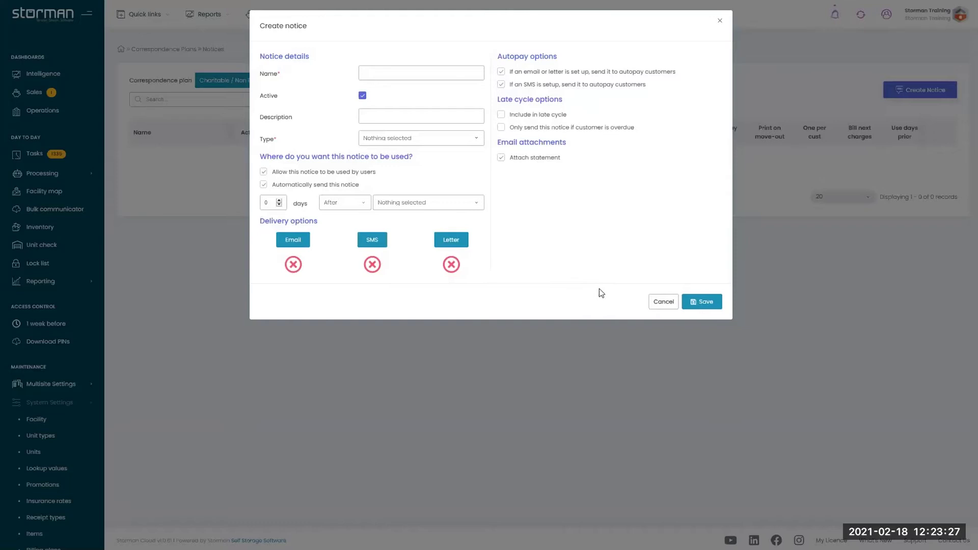
{"action": "left_click", "coordinate": [438, 75]}
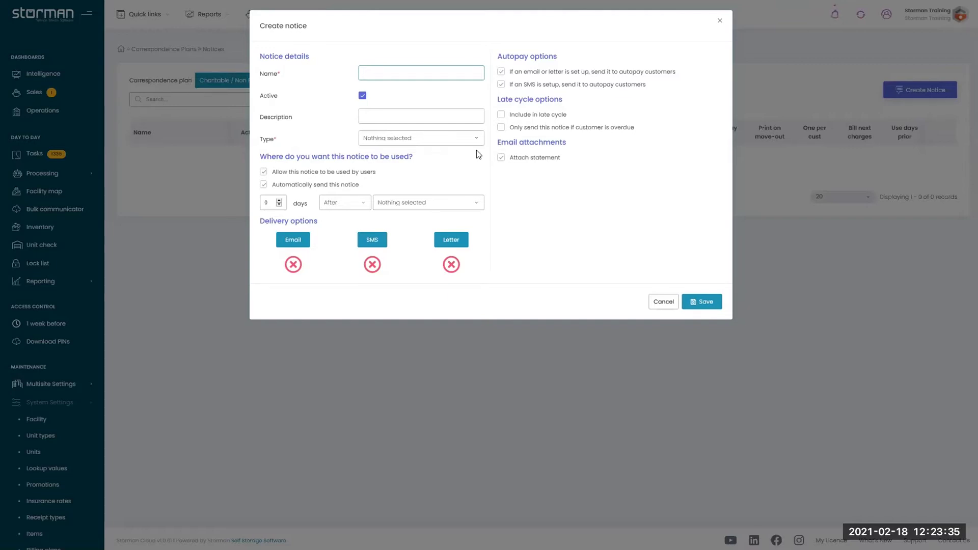
{"action": "type", "text": "Days Late"}
{"action": "left_click", "coordinate": [385, 117]}
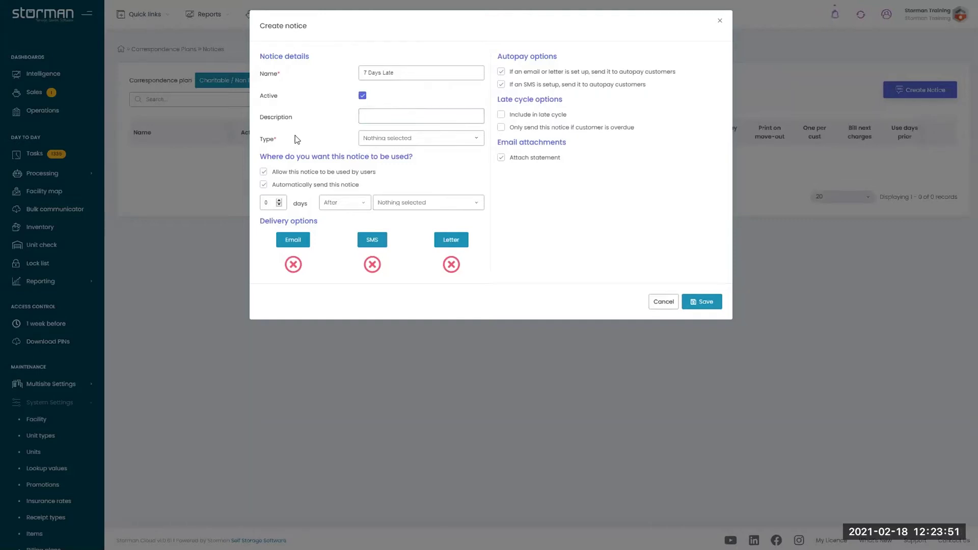
Step: Set the notice type to Overdue and have it sent 7 days after the late cycle start date
{"action": "double_click", "coordinate": [263, 140]}
{"action": "left_click", "coordinate": [268, 142]}
{"action": "left_click", "coordinate": [418, 144]}
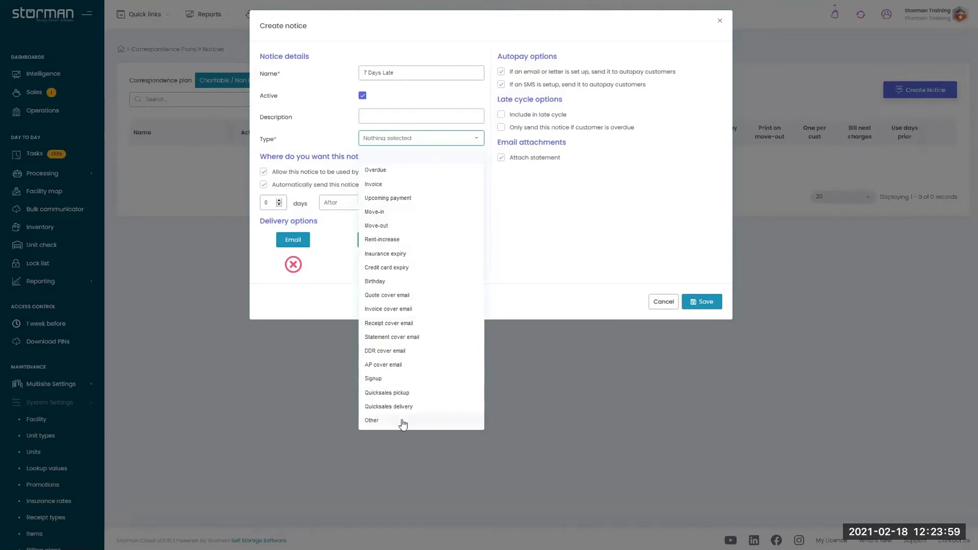
{"action": "left_click", "coordinate": [379, 174]}
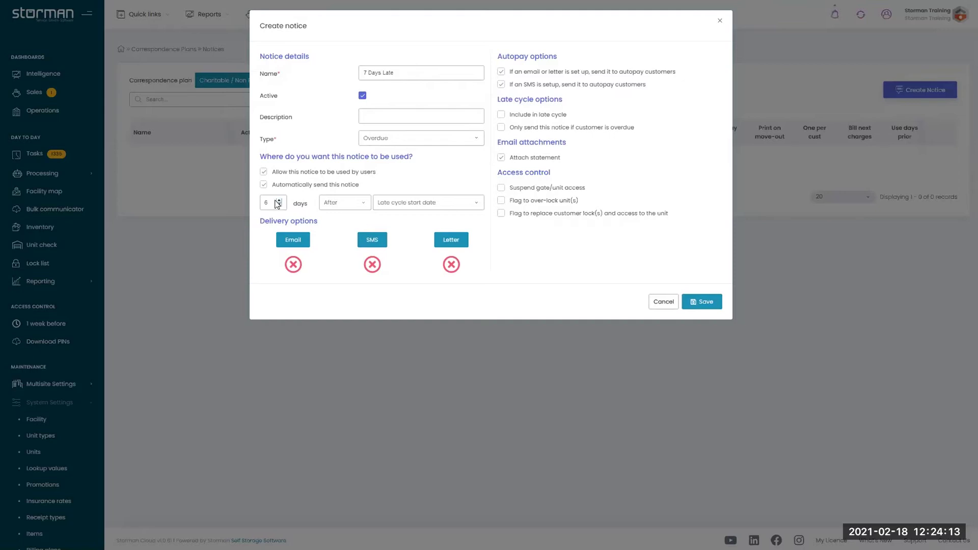
{"action": "left_click", "coordinate": [278, 200]}
{"action": "left_click_drag", "start_coordinate": [255, 222], "coordinate": [318, 224]}
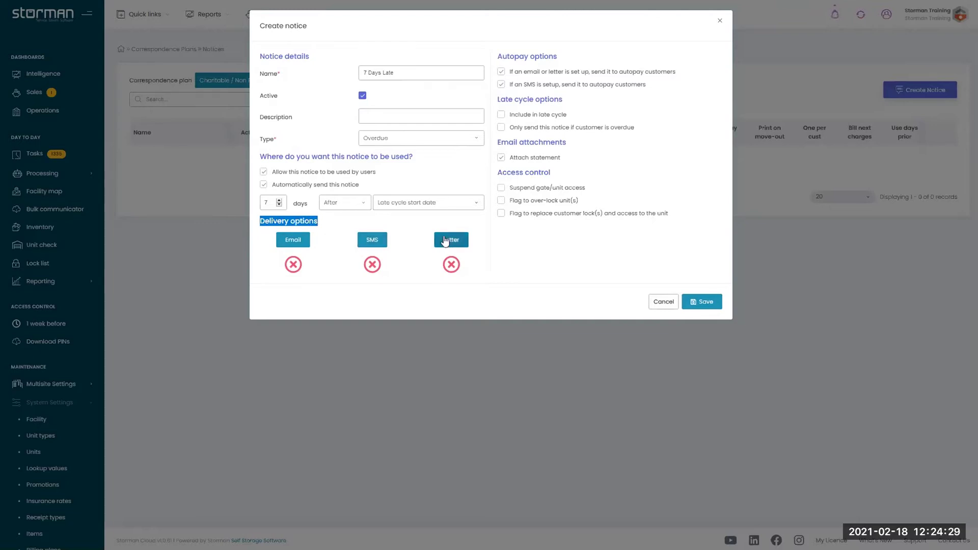
{"action": "left_click", "coordinate": [436, 298]}
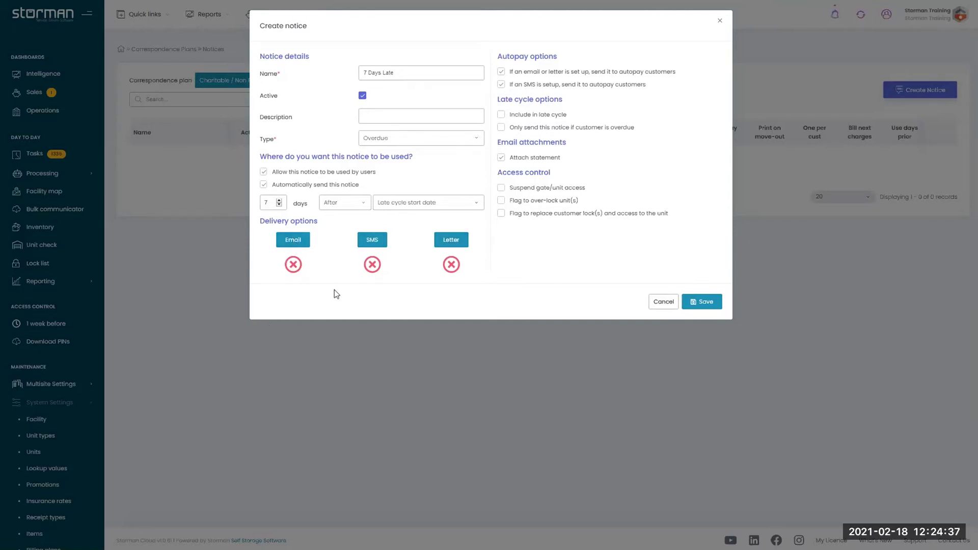
Step: Start the notice's email version and give it the subject "Overdue Fees"
{"action": "left_click", "coordinate": [291, 241]}
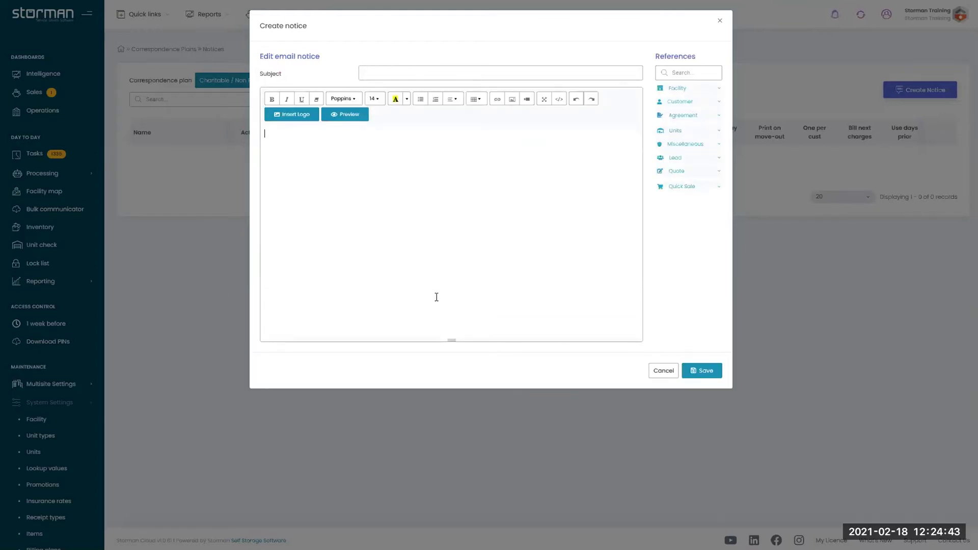
{"action": "left_click", "coordinate": [377, 75]}
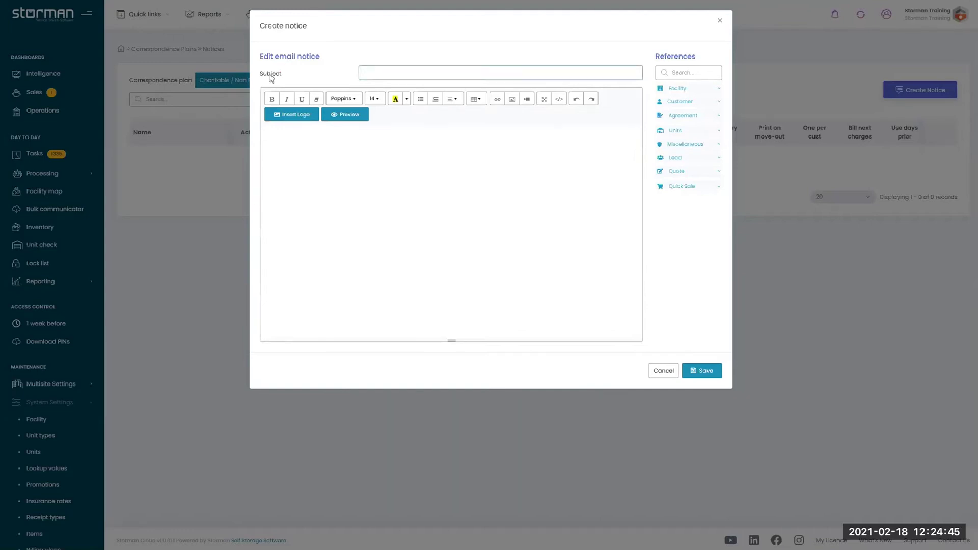
{"action": "left_click_drag", "start_coordinate": [257, 76], "coordinate": [279, 81]}
{"action": "left_click", "coordinate": [374, 77]}
{"action": "type", "text": "Overdue Fees"}
Step: Insert the company logo centred at the start of the email body
{"action": "left_click", "coordinate": [403, 169]}
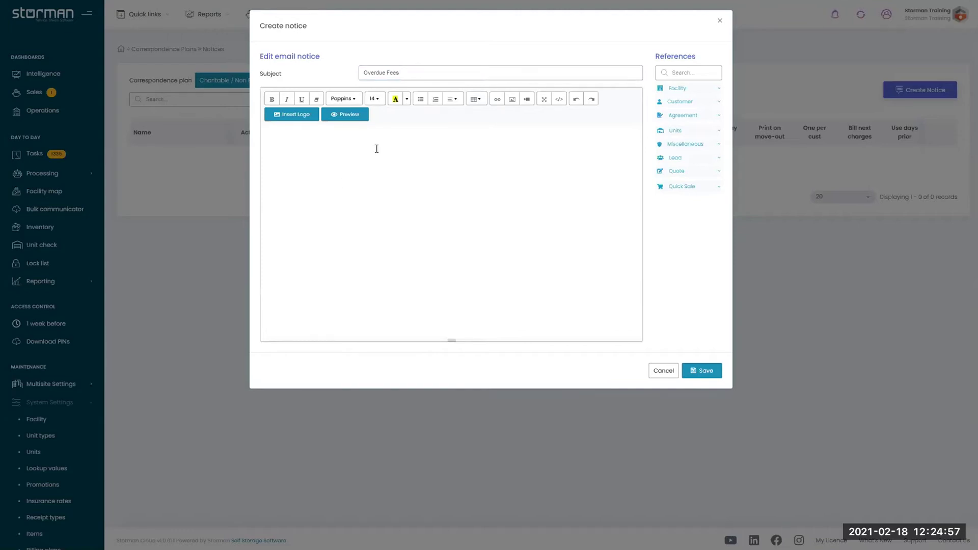
{"action": "left_click", "coordinate": [450, 100]}
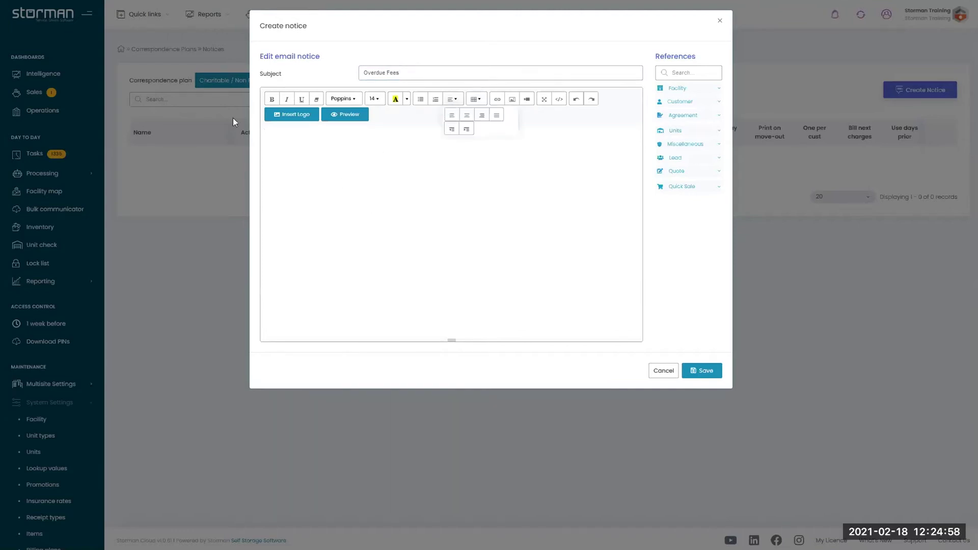
{"action": "left_click", "coordinate": [467, 115]}
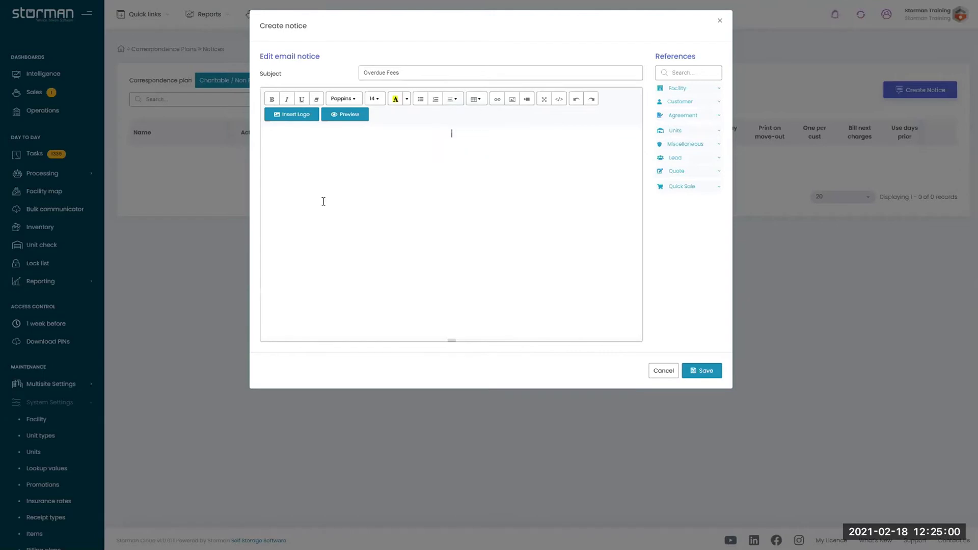
{"action": "left_click", "coordinate": [283, 120]}
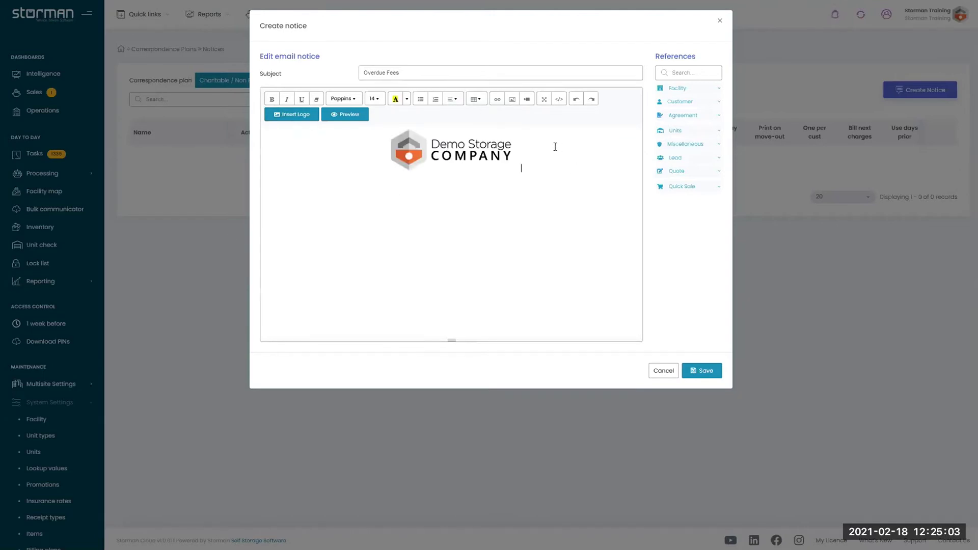
Step: Add a left-aligned greeting below the logo with "Dear" followed by the Customers first name reference
{"action": "left_click", "coordinate": [451, 99]}
{"action": "left_click", "coordinate": [448, 113]}
{"action": "type", "text": "Dear"}
{"action": "left_click", "coordinate": [715, 106]}
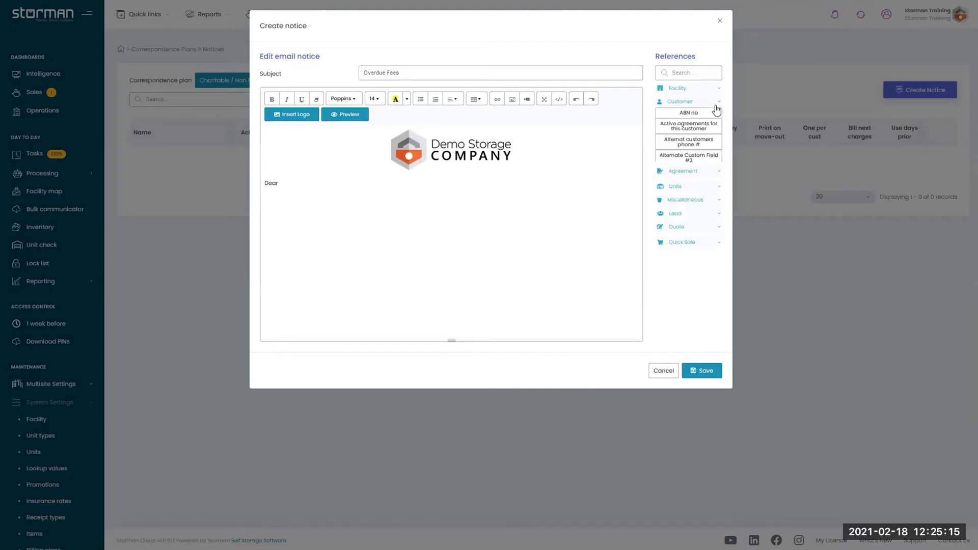
{"action": "scroll", "coordinate": [708, 147], "scroll_direction": "down", "scroll_amount": 5}
{"action": "scroll", "coordinate": [703, 163], "scroll_direction": "down", "scroll_amount": 4}
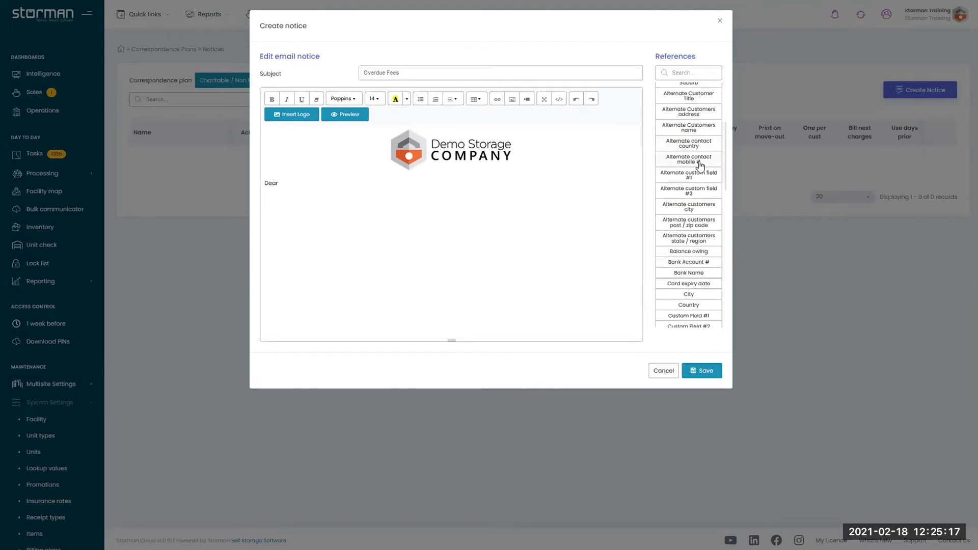
{"action": "scroll", "coordinate": [699, 173], "scroll_direction": "down", "scroll_amount": 3}
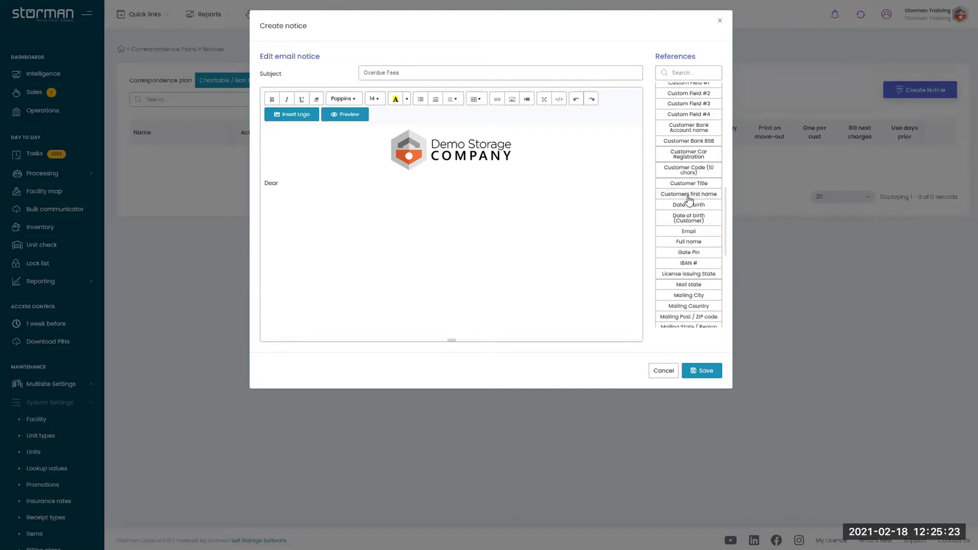
{"action": "left_click", "coordinate": [688, 198]}
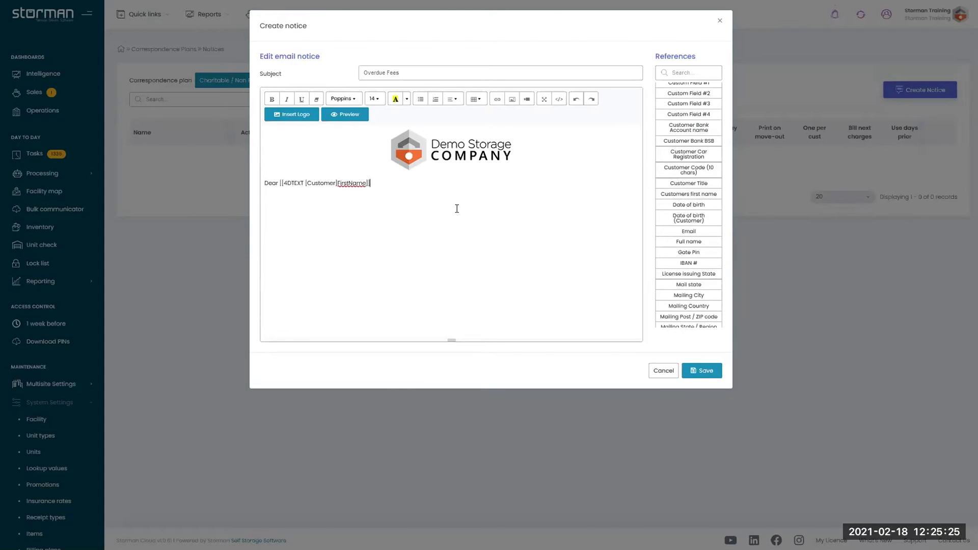
Step: End the greeting with a comma and add the line "Thank you for storing with" followed by the Facility Name reference
{"action": "type", "text": ","}
{"action": "key", "text": "Return"}
{"action": "type", "text": "Thank you for storing with"}
{"action": "scroll", "coordinate": [688, 221], "scroll_direction": "up", "scroll_amount": 1}
{"action": "scroll", "coordinate": [688, 221], "scroll_direction": "up", "scroll_amount": 6}
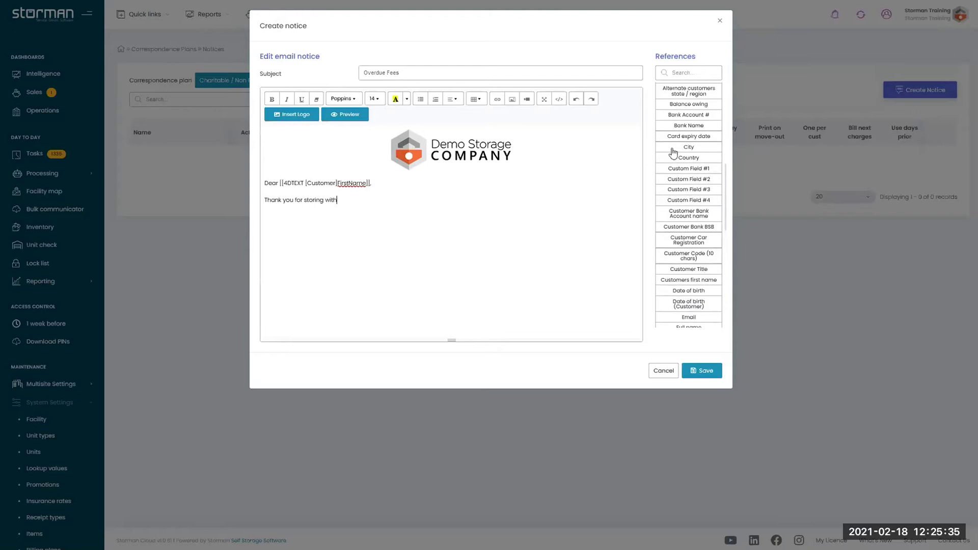
{"action": "scroll", "coordinate": [675, 138], "scroll_direction": "up", "scroll_amount": 5}
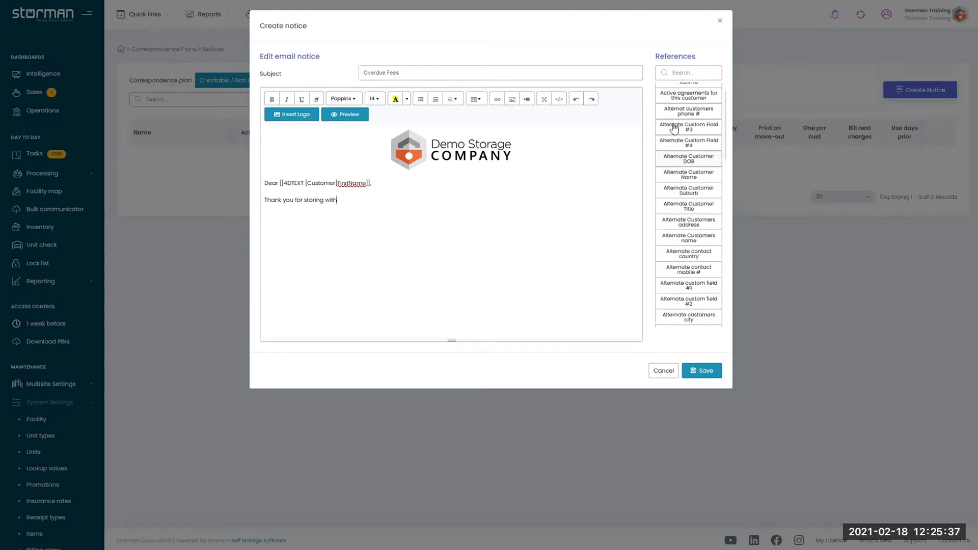
{"action": "left_click", "coordinate": [682, 102]}
{"action": "left_click", "coordinate": [684, 74]}
{"action": "type", "text": "facility name"}
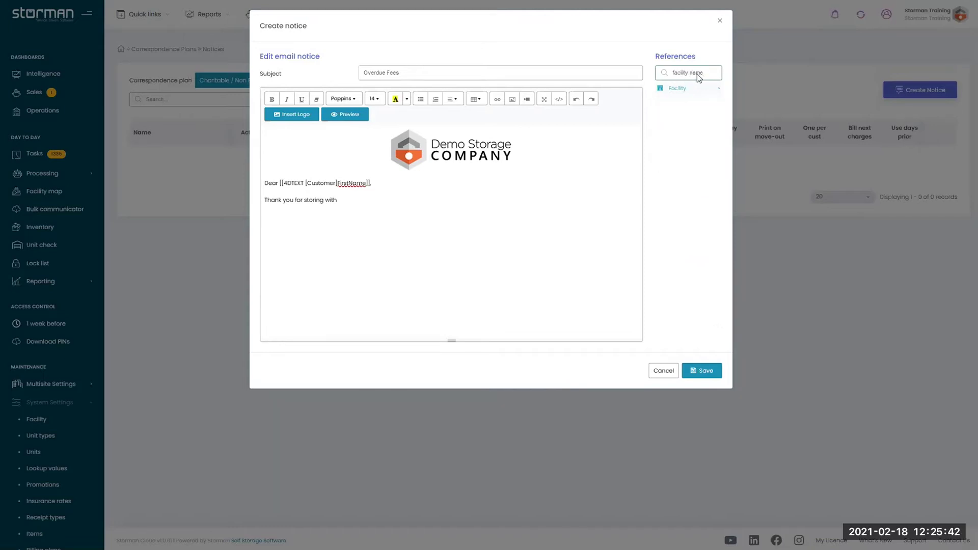
{"action": "left_click", "coordinate": [676, 91]}
{"action": "left_click", "coordinate": [685, 101]}
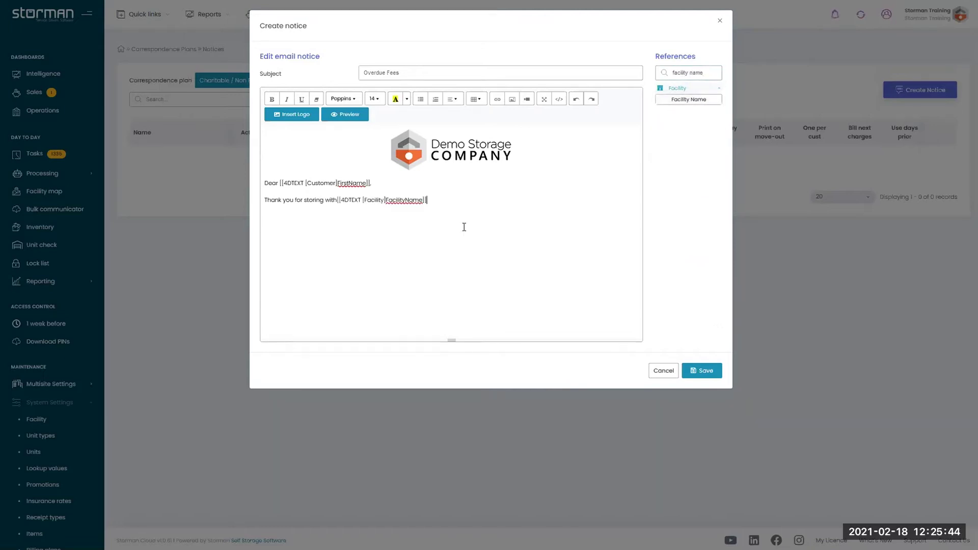
{"action": "left_click", "coordinate": [338, 206]}
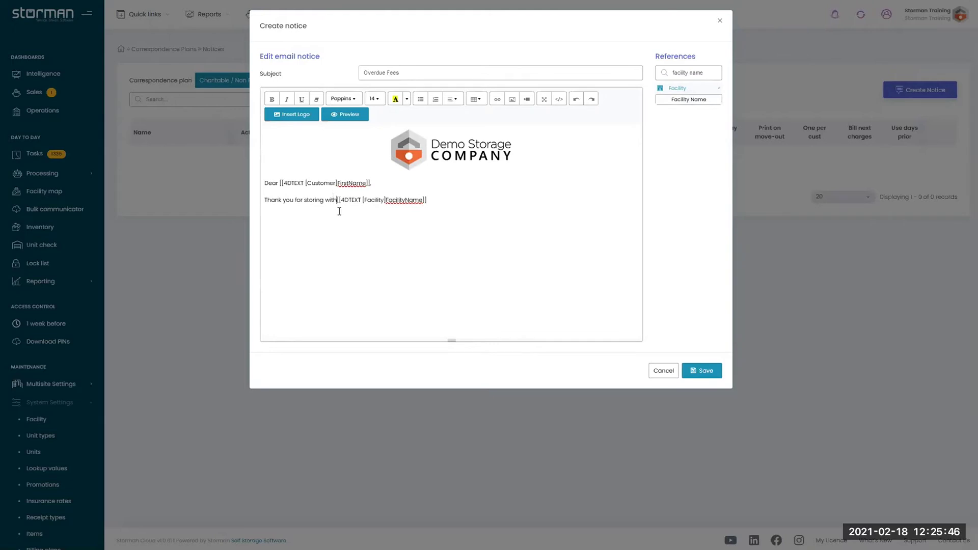
Step: Preview the email with its references filled in, and leave the notice without saving
{"action": "left_click", "coordinate": [346, 116]}
{"action": "left_click_drag", "start_coordinate": [250, 91], "coordinate": [384, 108]}
{"action": "left_click", "coordinate": [384, 108]}
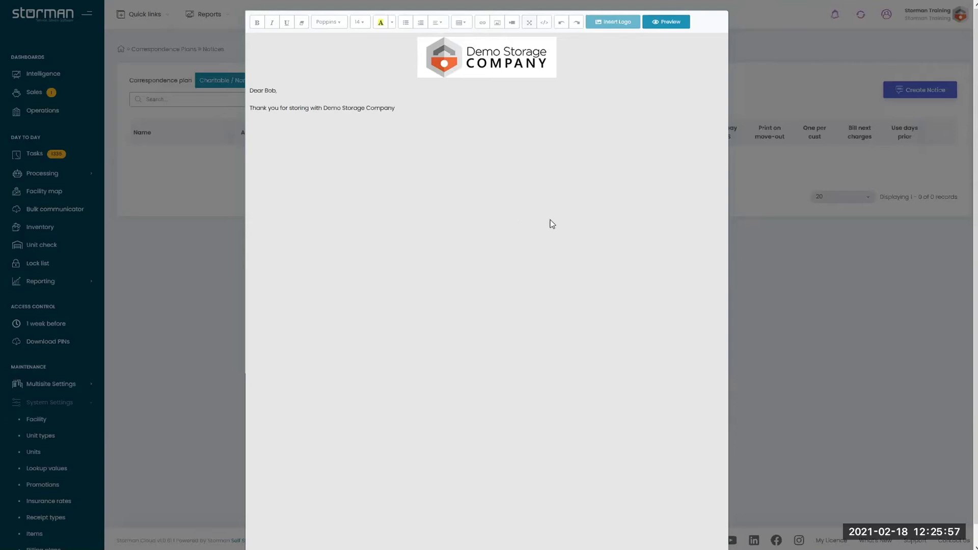
{"action": "key", "text": "Escape"}
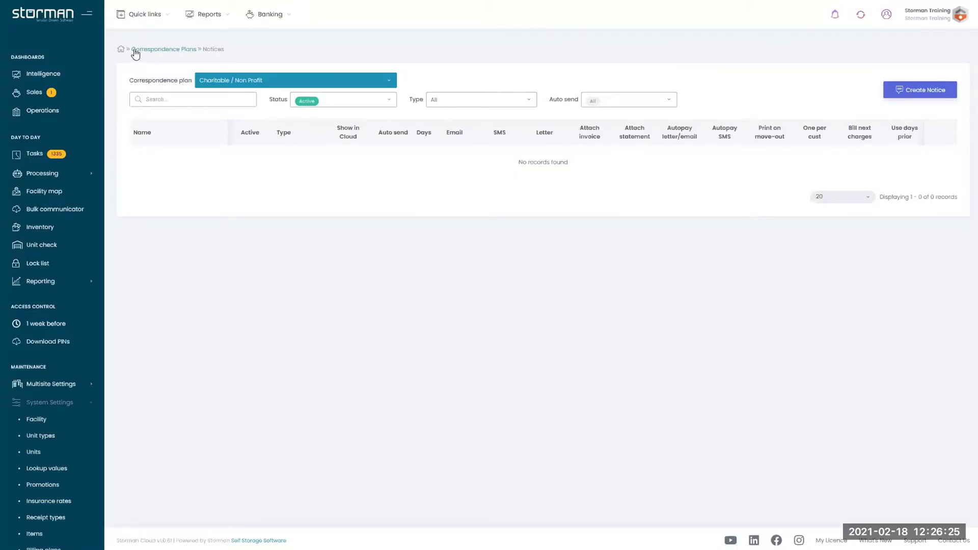
Step: Return to the correspondence plans and open the notices of the Residential Customers plan
{"action": "left_click", "coordinate": [163, 51]}
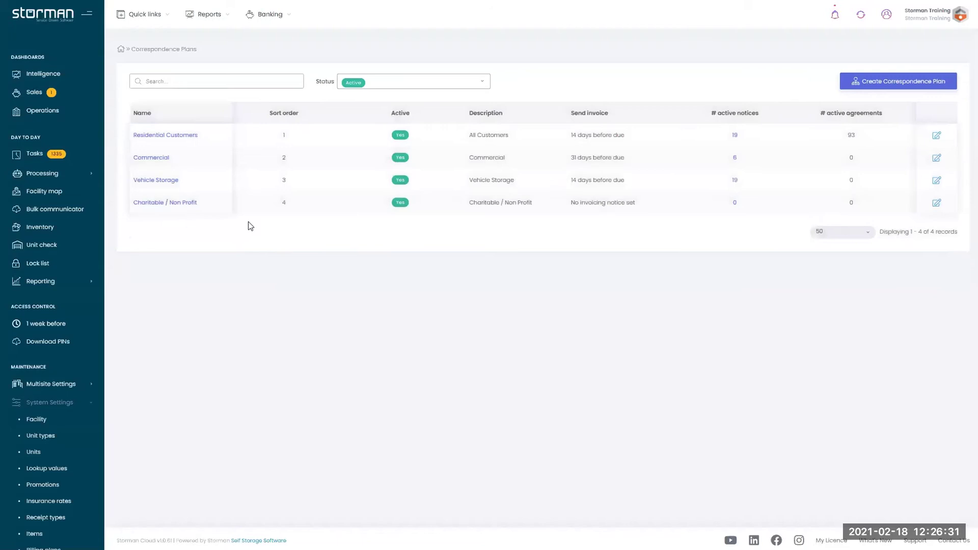
{"action": "double_click", "coordinate": [279, 137]}
{"action": "left_click", "coordinate": [282, 140]}
{"action": "left_click", "coordinate": [175, 138]}
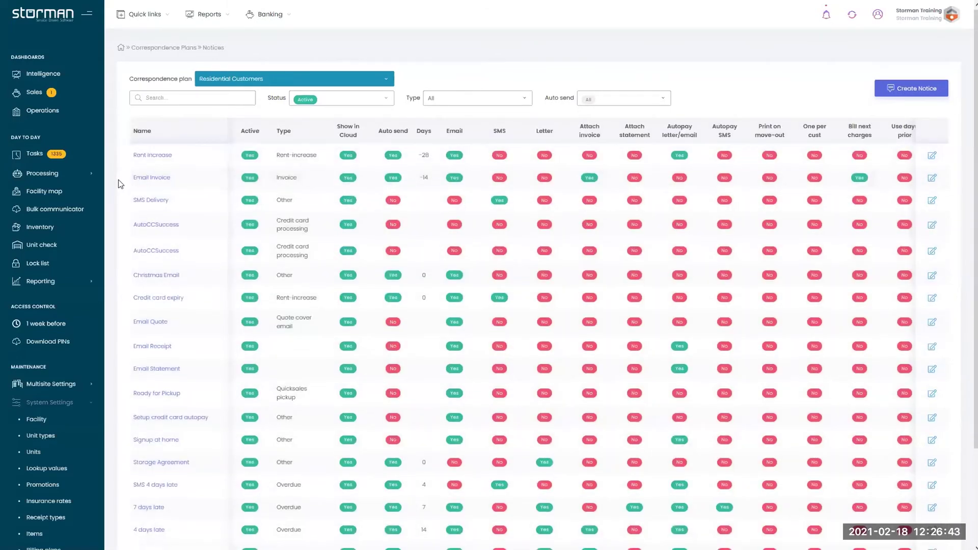
{"action": "scroll", "coordinate": [120, 183], "scroll_direction": "down", "scroll_amount": 1}
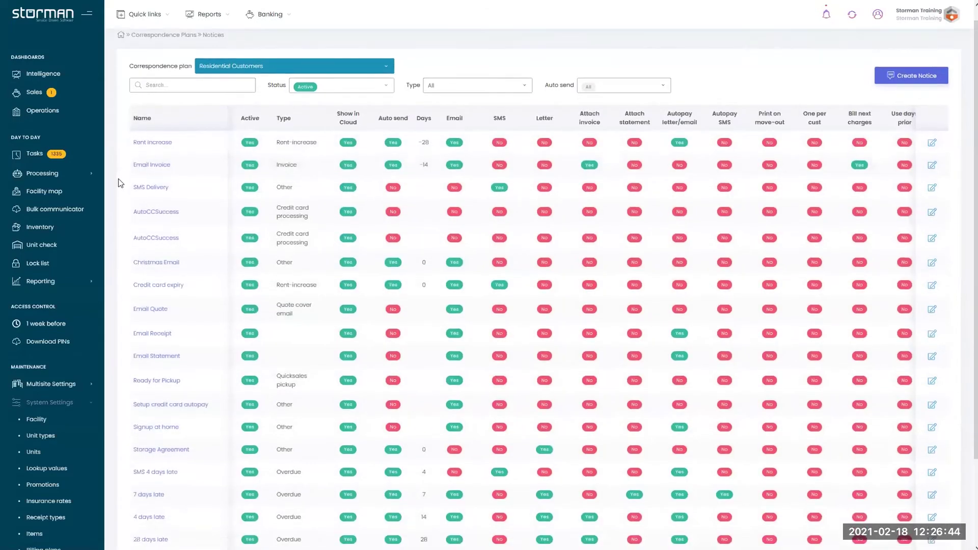
Step: Open the Email Invoice notice and examine its automatic sending schedule
{"action": "left_click", "coordinate": [152, 169]}
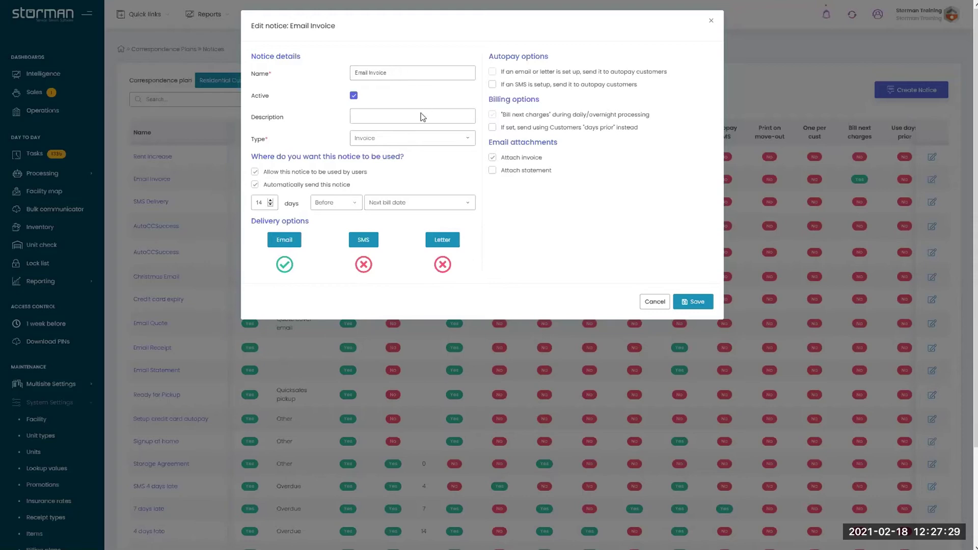
{"action": "double_click", "coordinate": [257, 203]}
{"action": "left_click", "coordinate": [337, 206]}
{"action": "left_click", "coordinate": [406, 206]}
{"action": "left_click", "coordinate": [407, 208]}
Step: Examine the whole email template of the Email Invoice notice and close it
{"action": "left_click", "coordinate": [284, 240]}
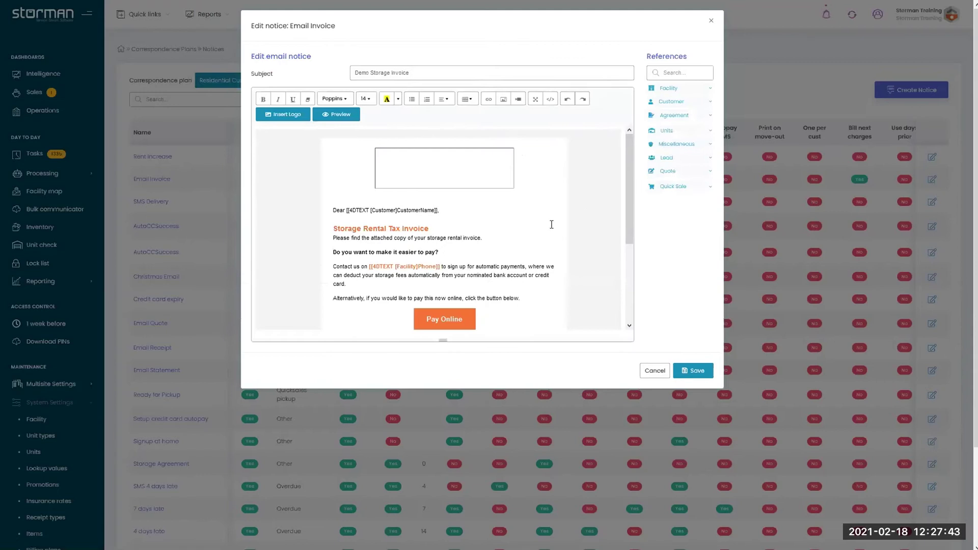
{"action": "left_click_drag", "start_coordinate": [624, 179], "coordinate": [623, 238]}
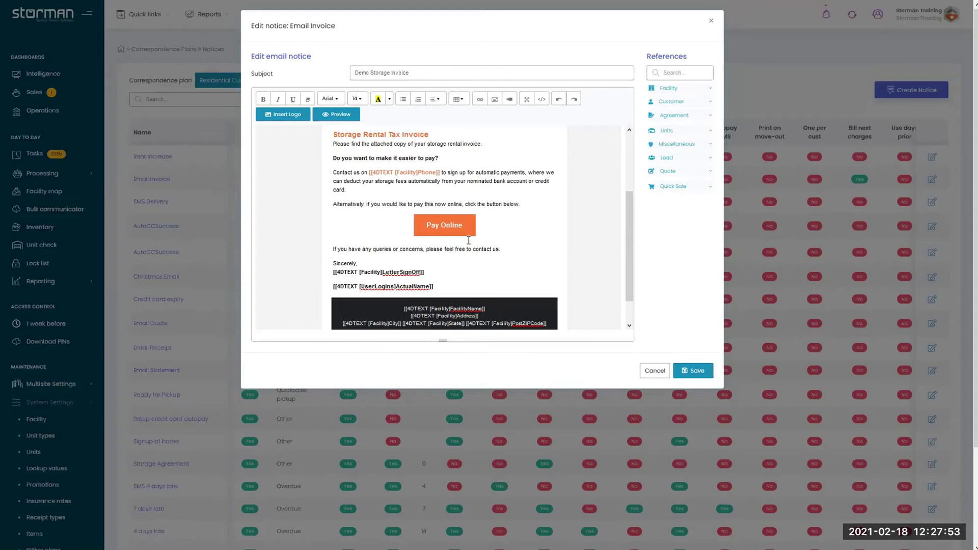
{"action": "scroll", "coordinate": [545, 218], "scroll_direction": "up", "scroll_amount": 3}
{"action": "key", "text": "Escape"}
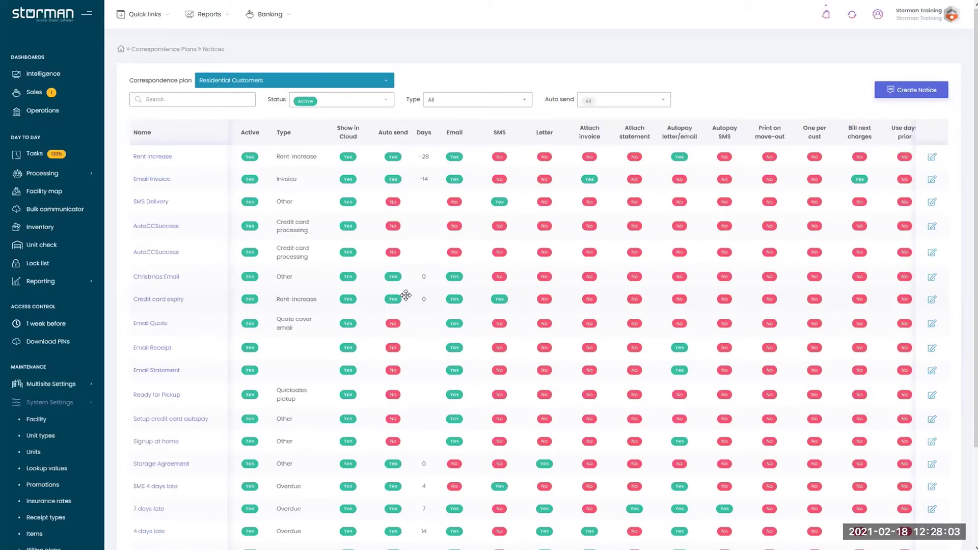
Step: Open the Ready for Pickup notice from the Residential Customers list to examine its settings
{"action": "scroll", "coordinate": [397, 298], "scroll_direction": "down", "scroll_amount": 2}
{"action": "left_click_drag", "start_coordinate": [181, 309], "coordinate": [125, 309]}
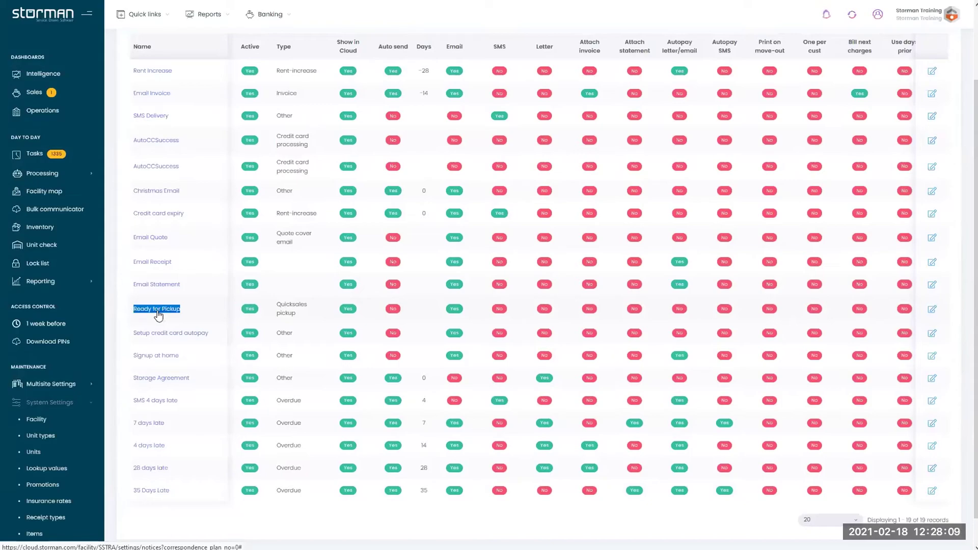
{"action": "left_click", "coordinate": [158, 316]}
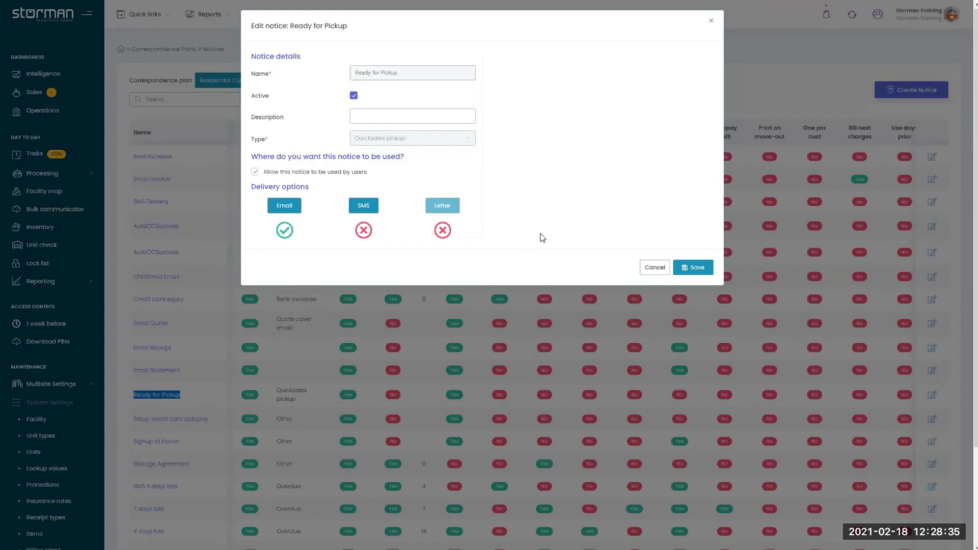
Step: Examine the email template of the Ready for Pickup notice, including its pickup wording and office hours, and close the notice without saving
{"action": "left_click", "coordinate": [267, 211]}
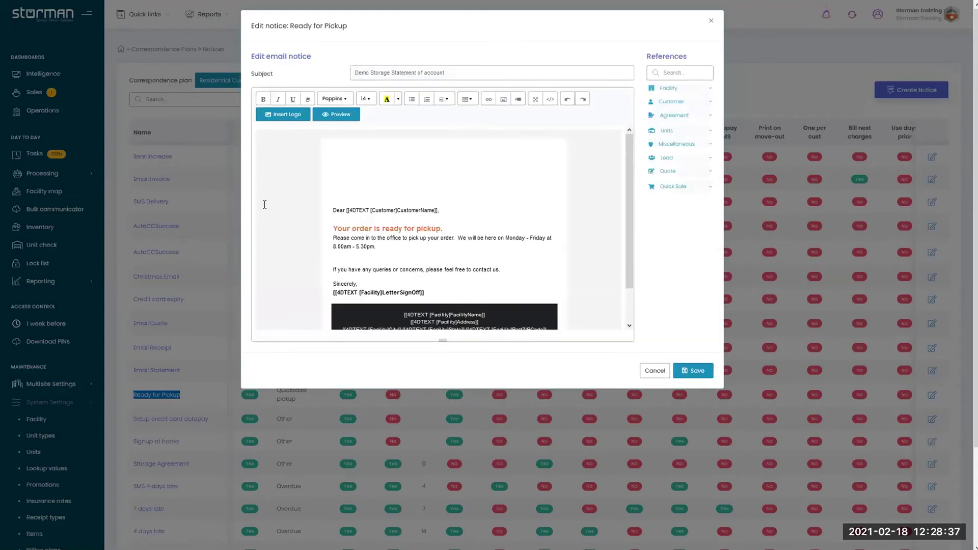
{"action": "left_click_drag", "start_coordinate": [380, 229], "coordinate": [433, 224]}
{"action": "left_click_drag", "start_coordinate": [371, 237], "coordinate": [419, 238]}
{"action": "left_click", "coordinate": [409, 248]}
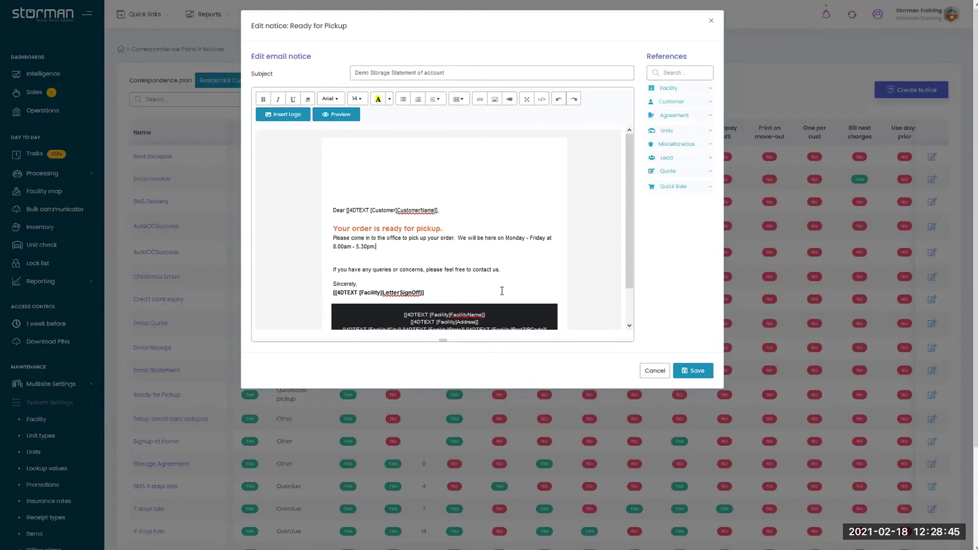
{"action": "left_click", "coordinate": [652, 370]}
{"action": "left_click", "coordinate": [656, 269]}
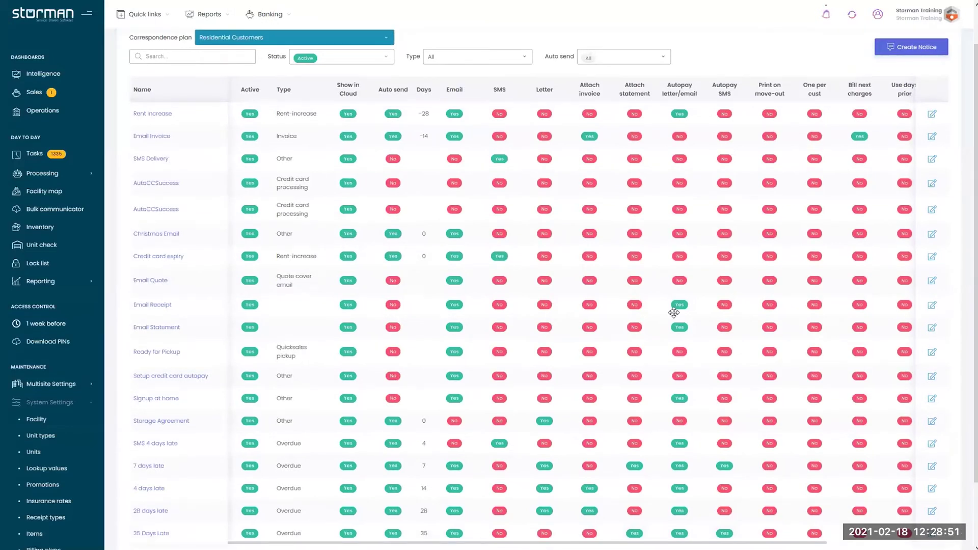
Step: Open the Signup at home notice, examine its settings and email template, and close it
{"action": "scroll", "coordinate": [645, 313], "scroll_direction": "down", "scroll_amount": 3}
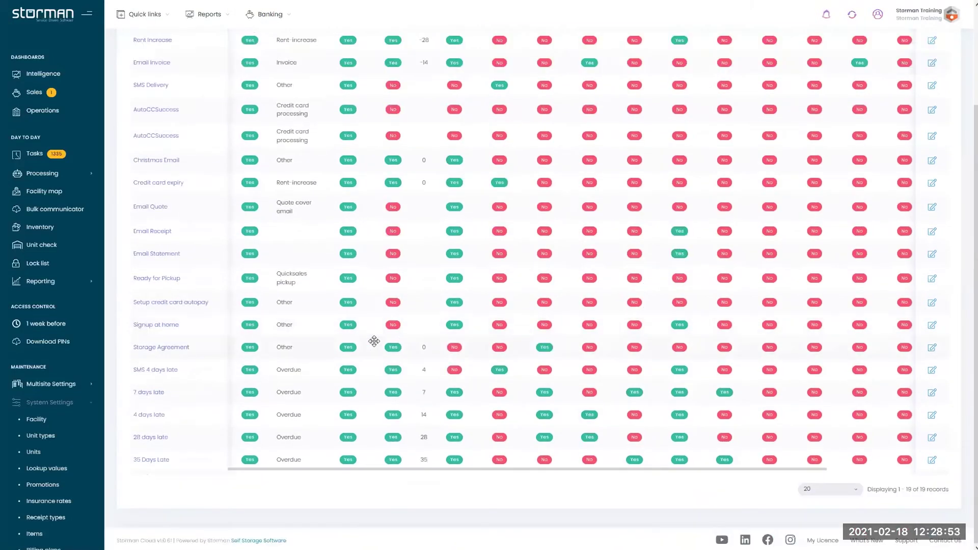
{"action": "left_click_drag", "start_coordinate": [207, 321], "coordinate": [131, 327]}
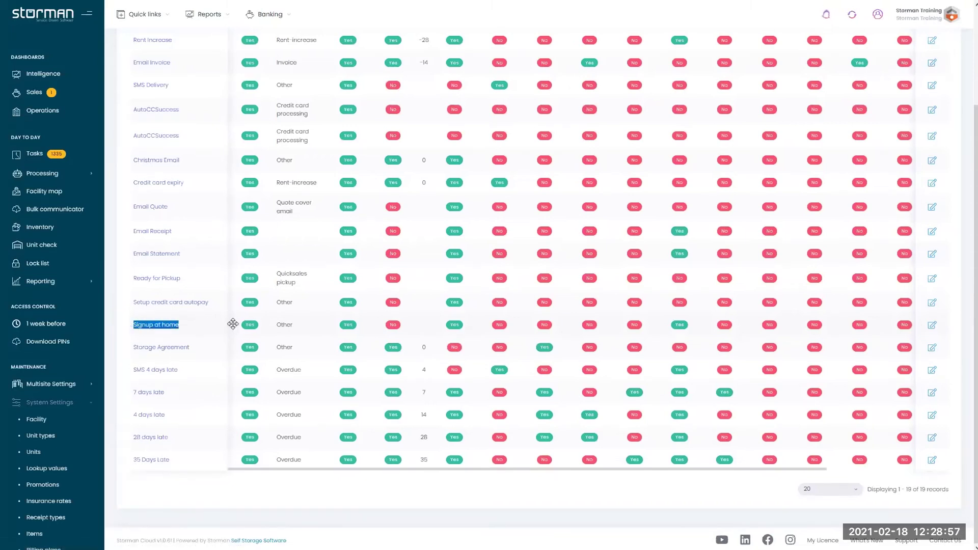
{"action": "left_click", "coordinate": [154, 326]}
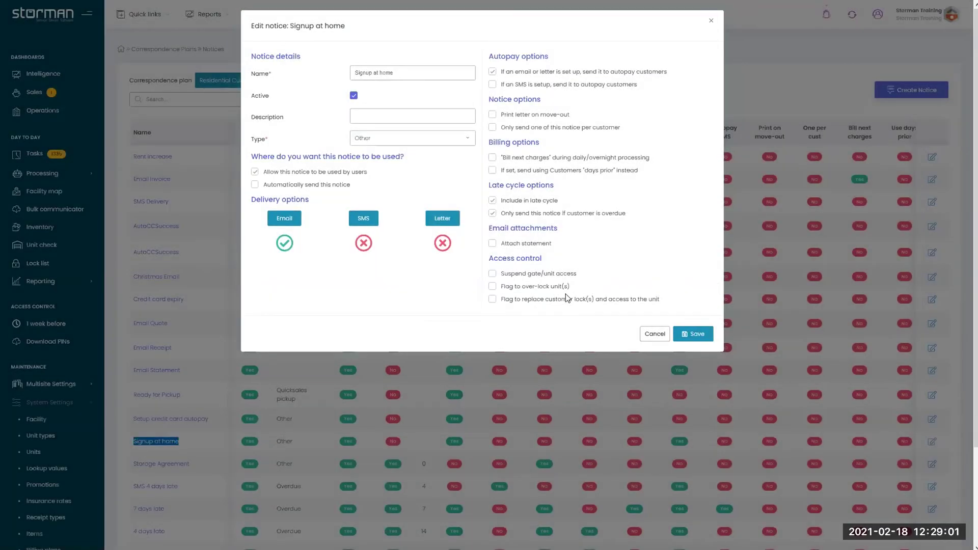
{"action": "left_click", "coordinate": [284, 218]}
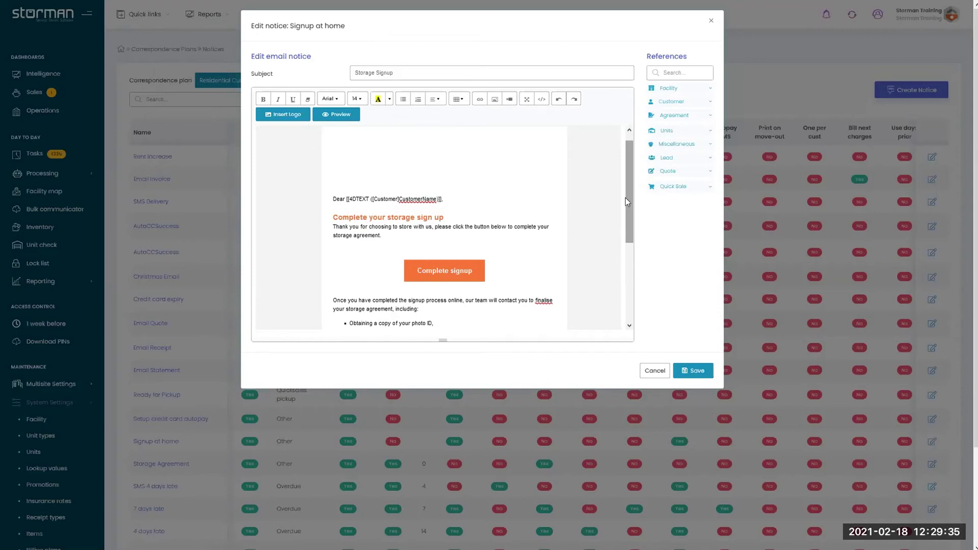
{"action": "left_click", "coordinate": [787, 285]}
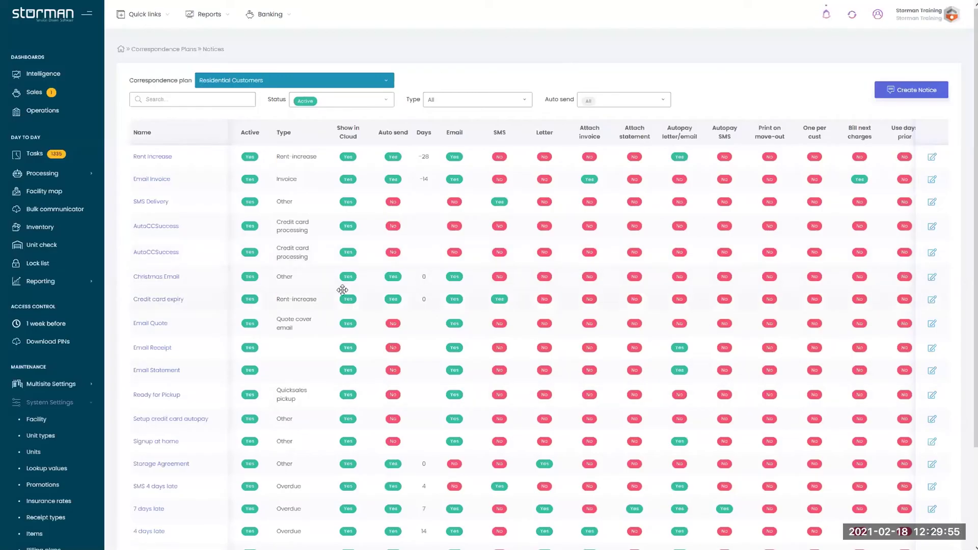
Step: Open the invoice design in the facility settings and examine the invoice layout options and preview, including the invoice footer
{"action": "scroll", "coordinate": [41, 402], "scroll_direction": "down", "scroll_amount": 2}
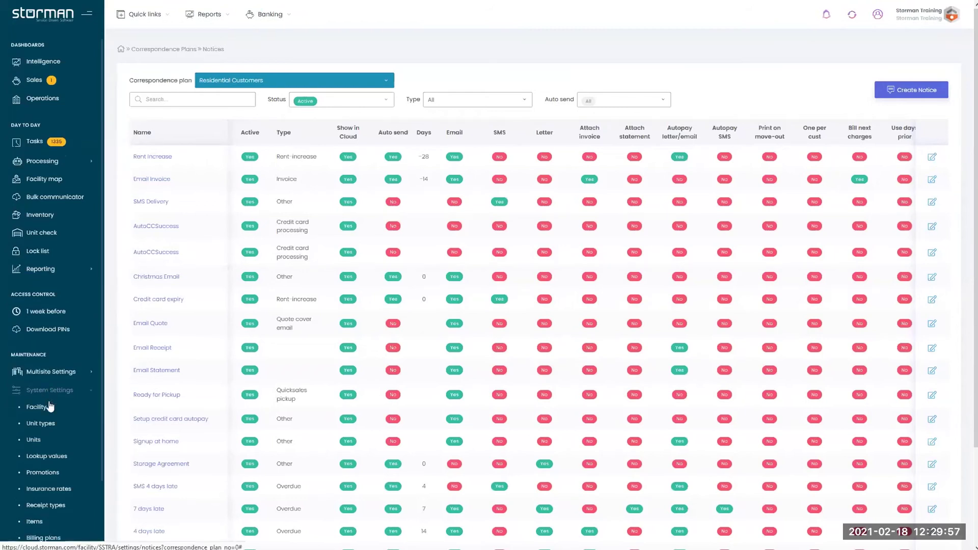
{"action": "scroll", "coordinate": [46, 219], "scroll_direction": "down", "scroll_amount": 2}
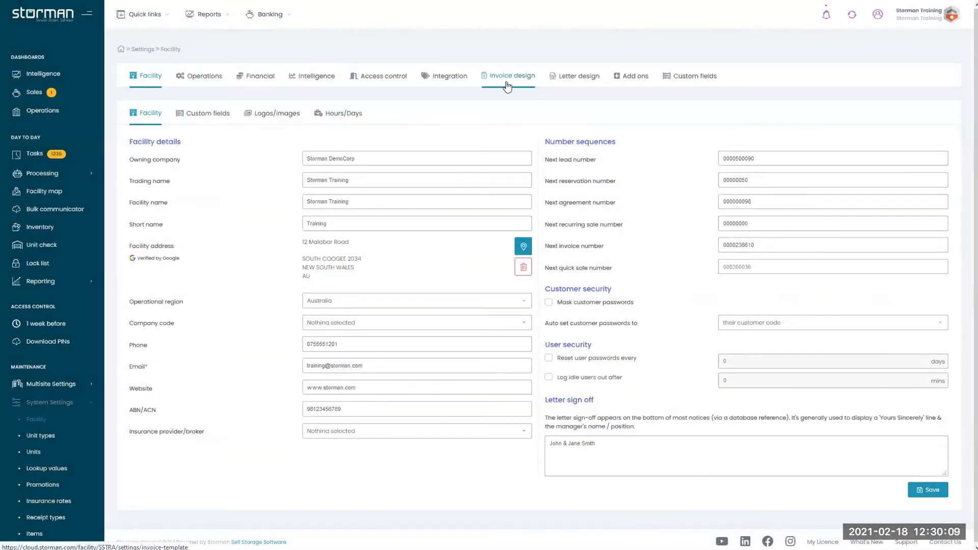
{"action": "left_click", "coordinate": [505, 80]}
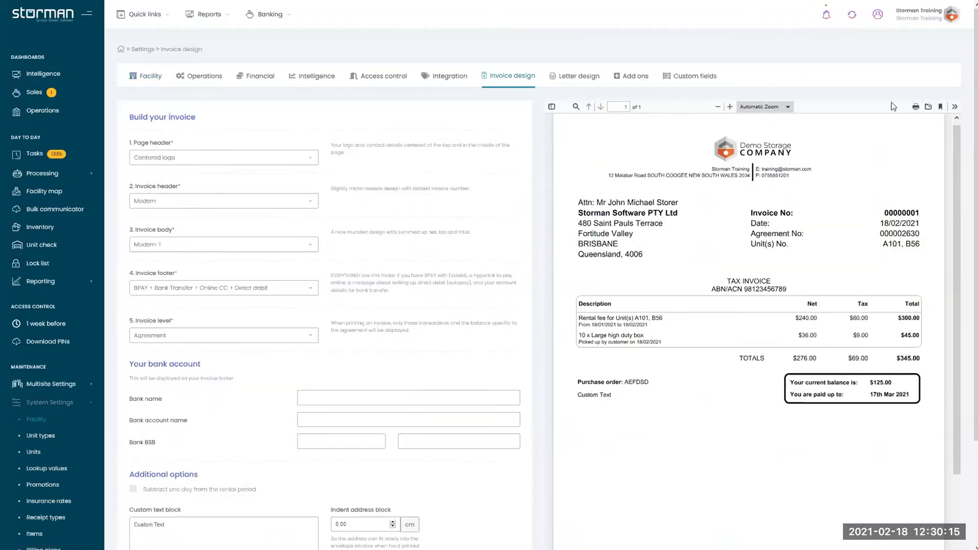
{"action": "left_click", "coordinate": [717, 106]}
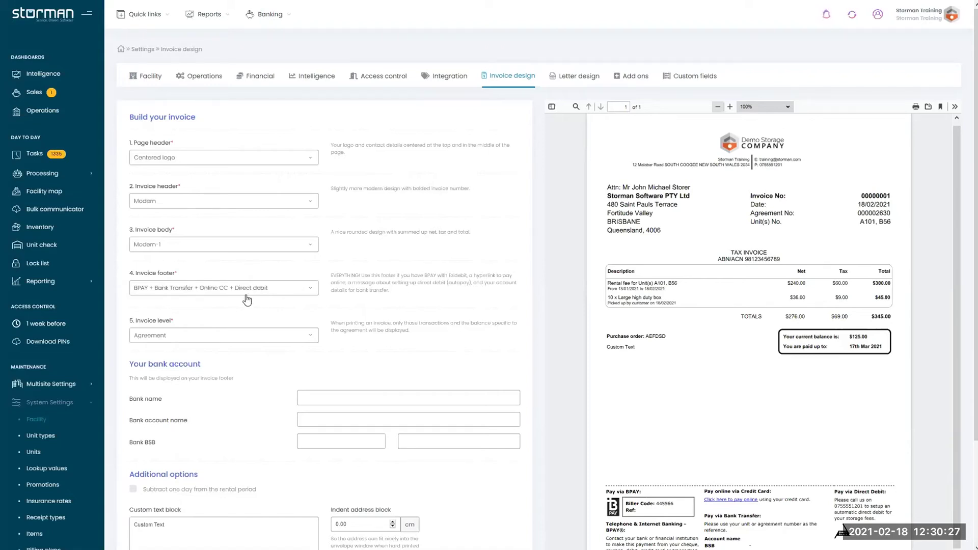
{"action": "left_click_drag", "start_coordinate": [136, 274], "coordinate": [175, 274]}
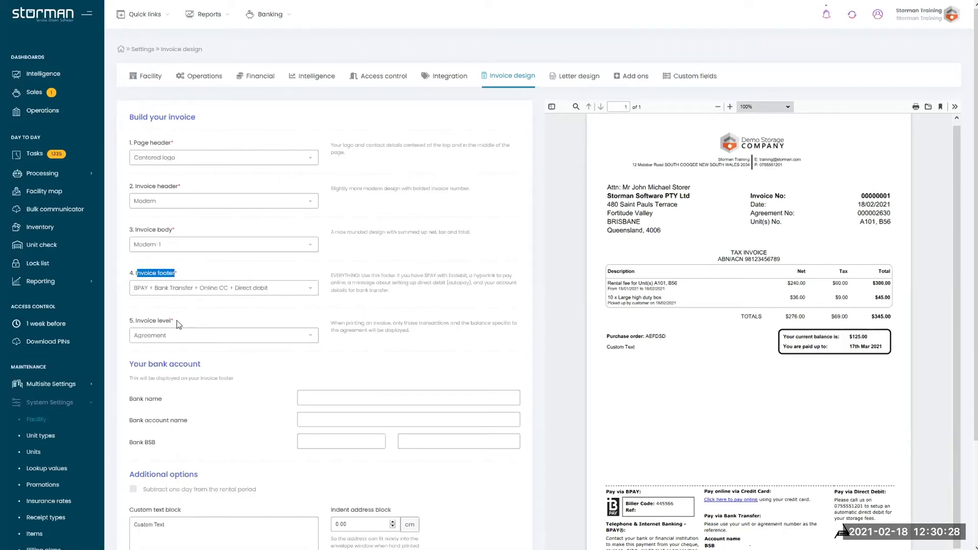
{"action": "left_click", "coordinate": [289, 324]}
{"action": "scroll", "coordinate": [762, 448], "scroll_direction": "down", "scroll_amount": 2}
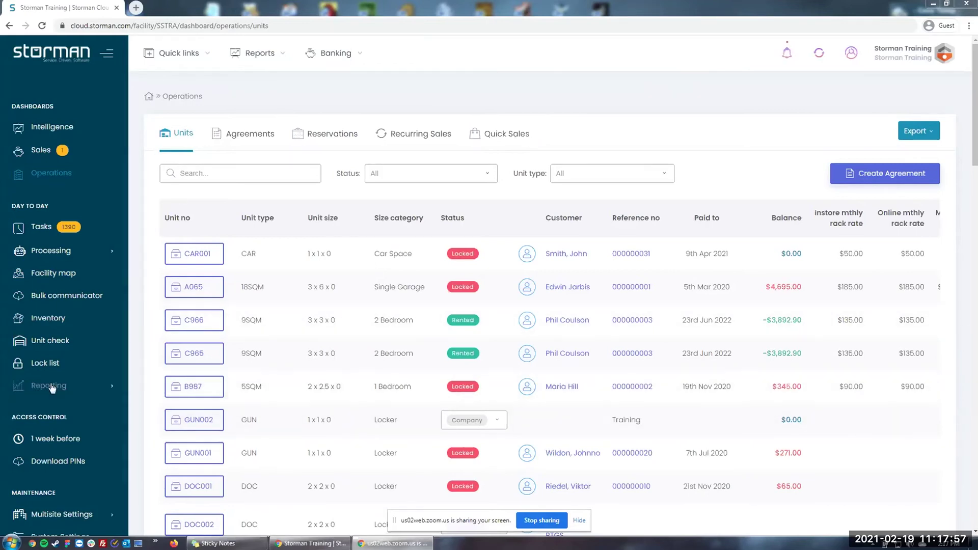
Step: Open the correspondence plans from the system settings and show the notices of the Residential Customers plan
{"action": "scroll", "coordinate": [108, 357], "scroll_direction": "down", "scroll_amount": 1}
{"action": "scroll", "coordinate": [108, 358], "scroll_direction": "down", "scroll_amount": 1}
{"action": "left_click", "coordinate": [55, 478]}
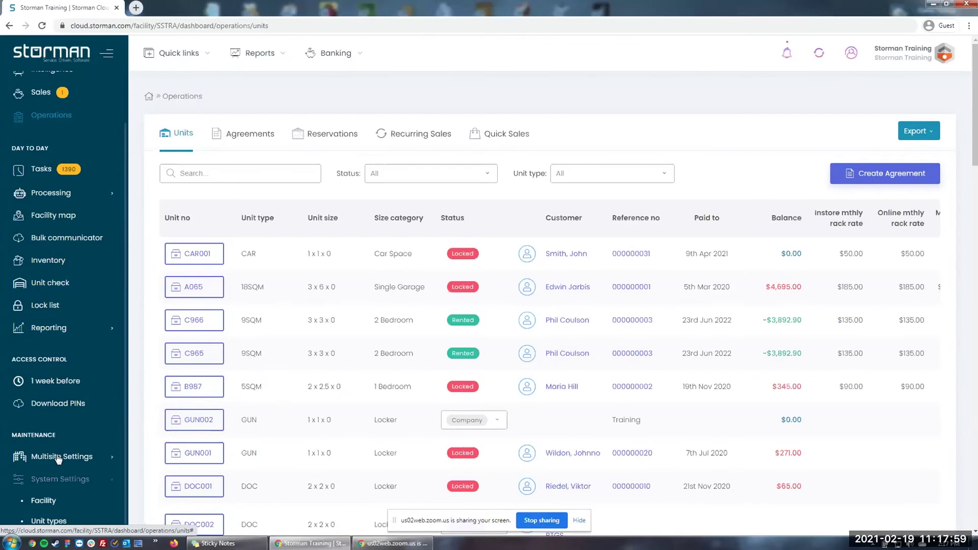
{"action": "scroll", "coordinate": [56, 395], "scroll_direction": "down", "scroll_amount": 2}
{"action": "scroll", "coordinate": [56, 395], "scroll_direction": "down", "scroll_amount": 4}
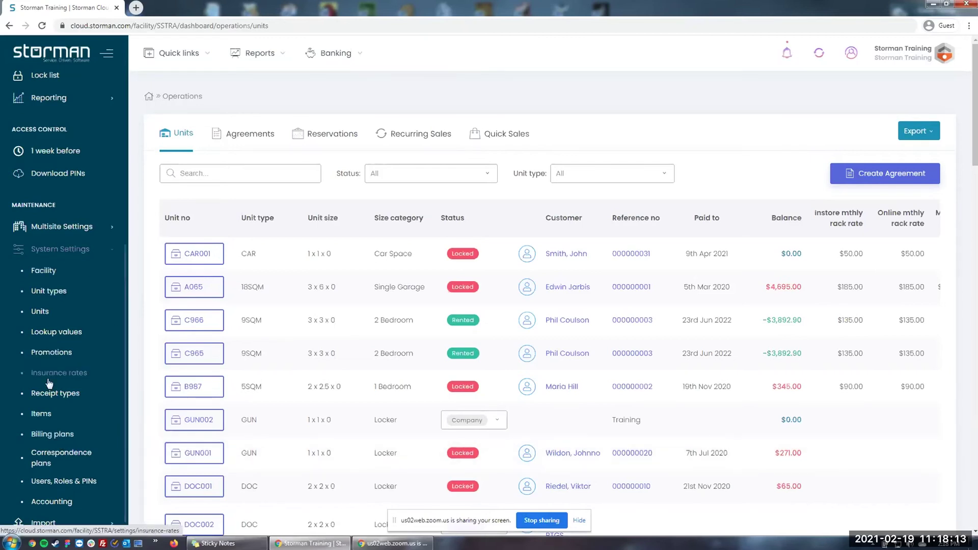
{"action": "left_click", "coordinate": [58, 460]}
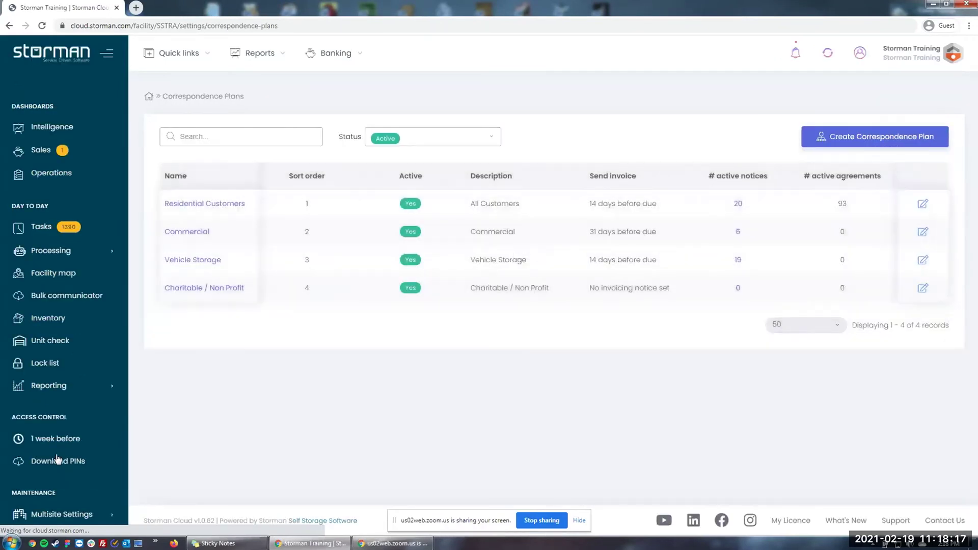
{"action": "left_click", "coordinate": [226, 207]}
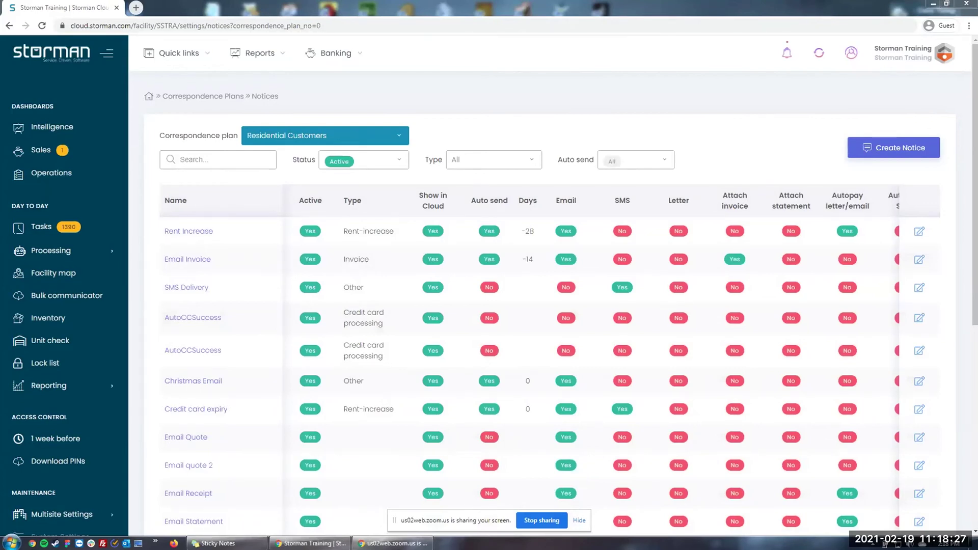
Step: Switch to Notepad++, view the HTML code of the email template and move the window out of the way
{"action": "key", "text": "alt+Tab"}
{"action": "left_click_drag", "start_coordinate": [3, 135], "coordinate": [324, 120]}
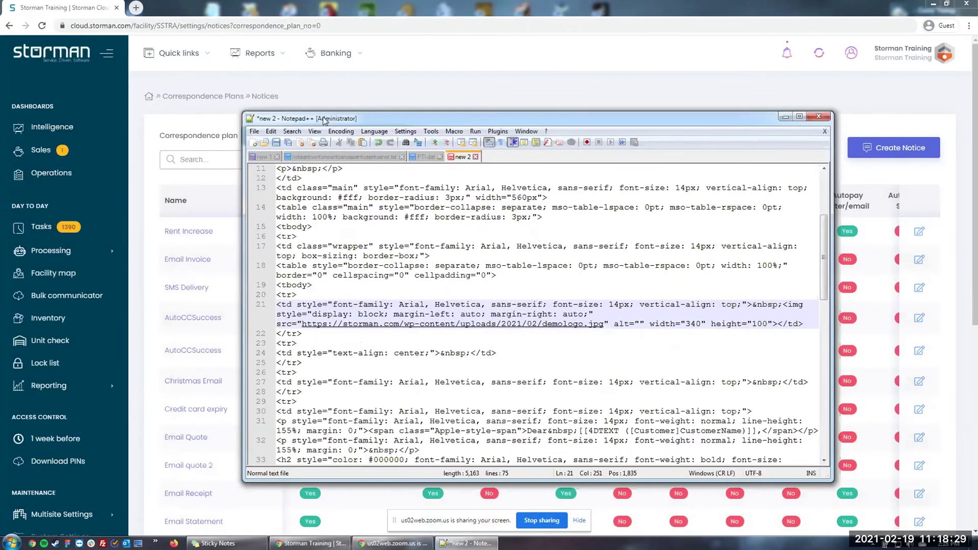
{"action": "double_click", "coordinate": [324, 120]}
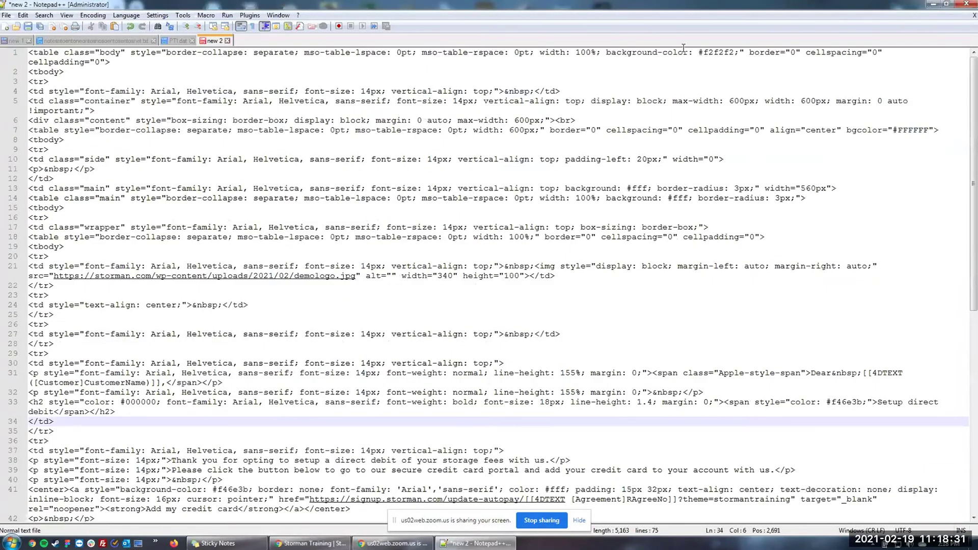
{"action": "left_click_drag", "start_coordinate": [684, 4], "coordinate": [0, 84]}
Step: Start a new notice in the Residential Customers plan with "Direct Debit" as both its name and description
{"action": "left_click", "coordinate": [776, 112]}
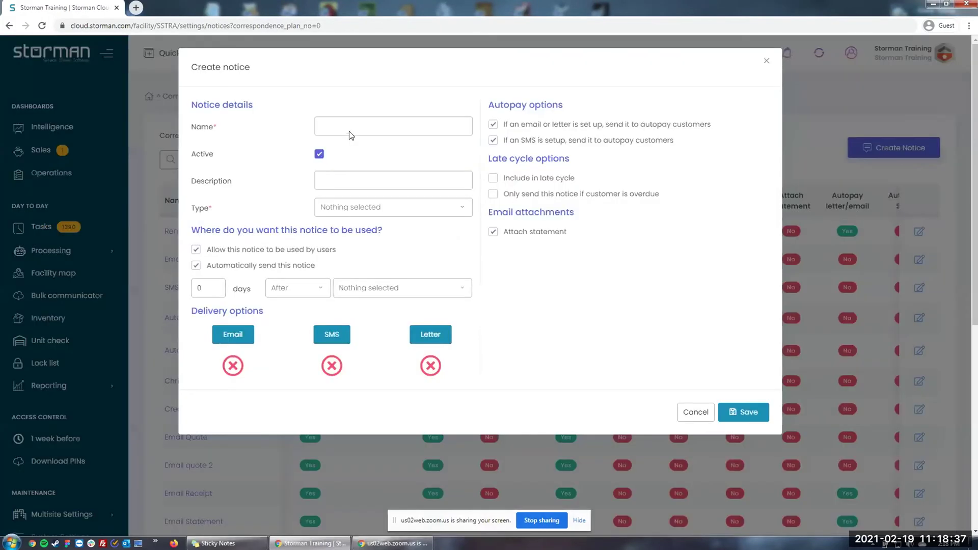
{"action": "left_click", "coordinate": [349, 131]}
{"action": "type", "text": "Direct "}
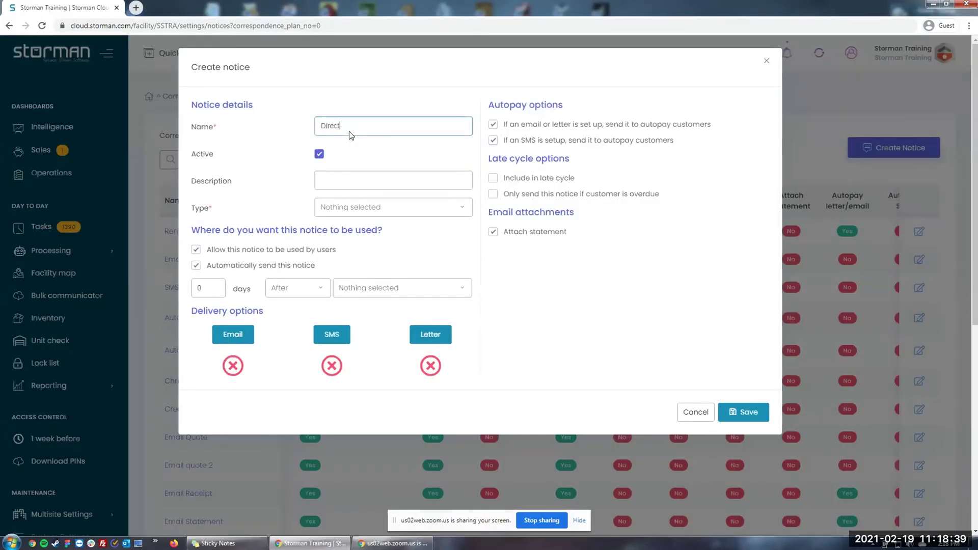
{"action": "type", "text": "ebit"}
{"action": "key", "text": "Left"}
{"action": "key", "text": "Left"}
{"action": "key", "text": "Left"}
{"action": "key", "text": "Left"}
{"action": "type", "text": "D"}
{"action": "key", "text": "ctrl+a"}
{"action": "key", "text": "ctrl+c"}
{"action": "left_click", "coordinate": [349, 182]}
{"action": "key", "text": "ctrl+v"}
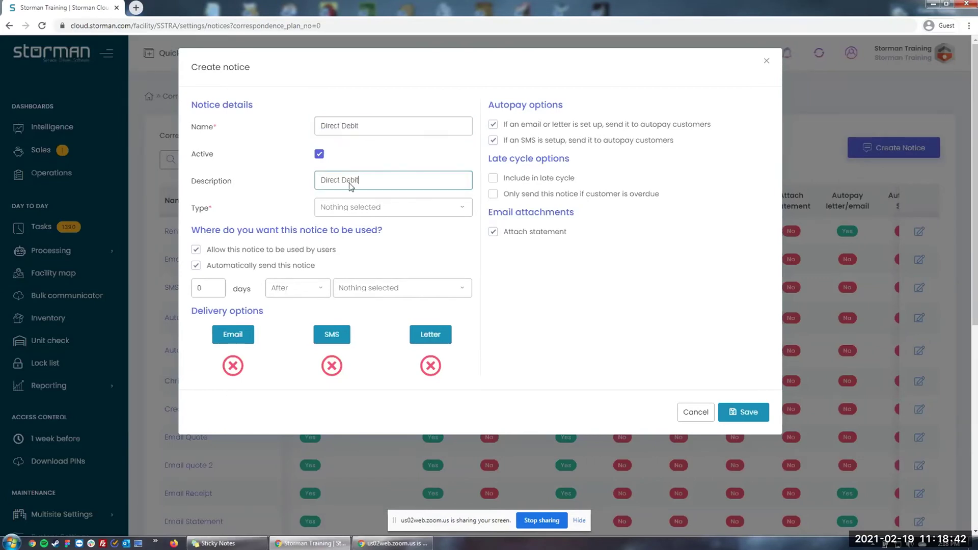
Step: Open the new notice's email in code view and copy all the HTML from the "new 2" file in Notepad++
{"action": "left_click", "coordinate": [236, 338]}
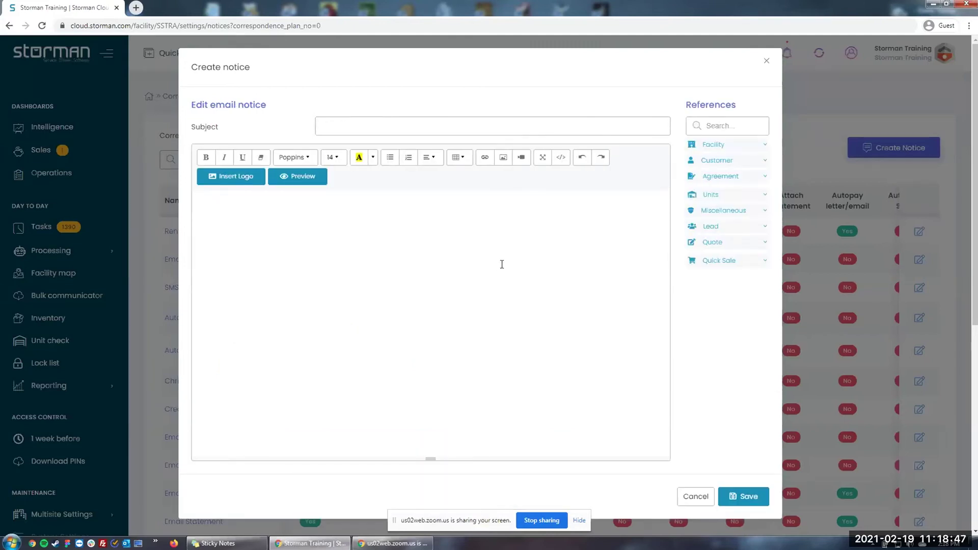
{"action": "left_click", "coordinate": [561, 159]}
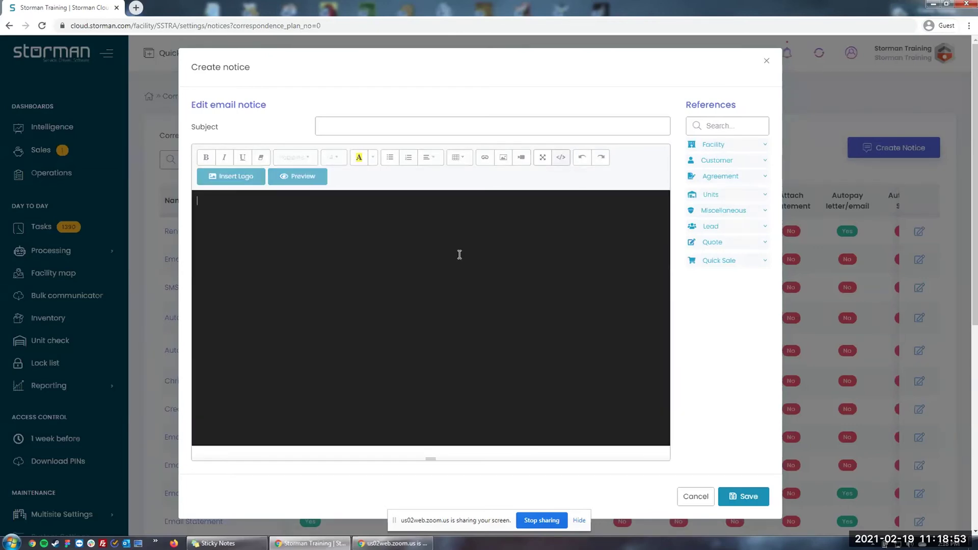
{"action": "key", "text": "alt+Tab"}
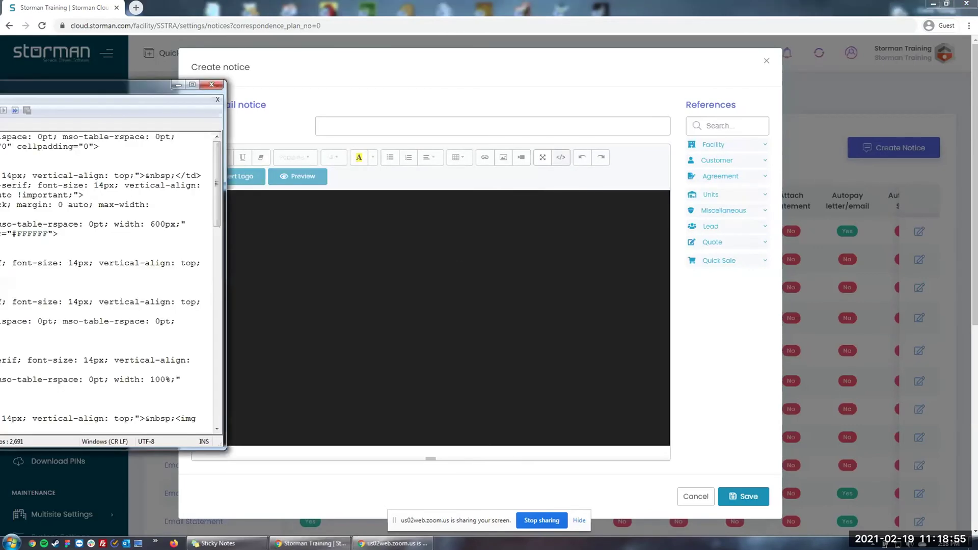
{"action": "left_click_drag", "start_coordinate": [127, 84], "coordinate": [635, 66]}
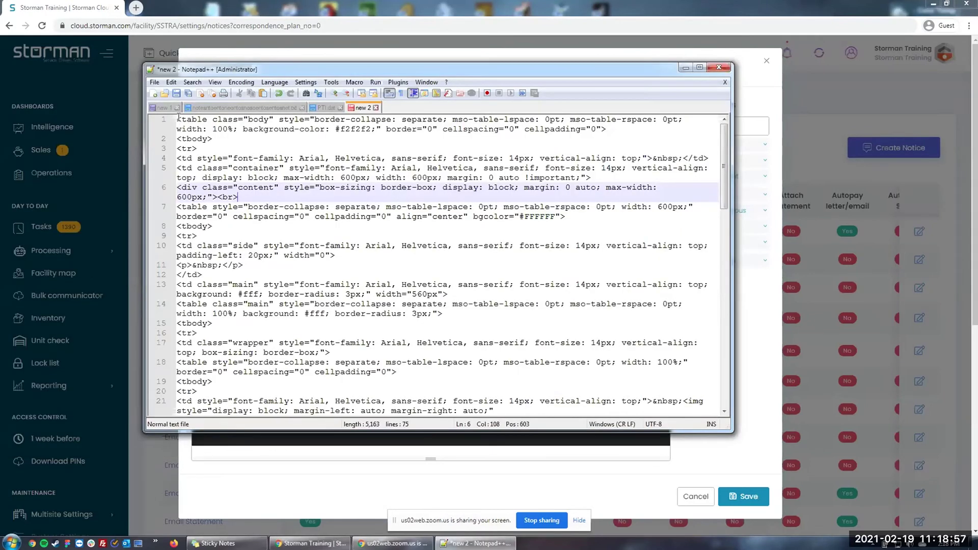
{"action": "key", "text": "ctrl+a"}
{"action": "right_click", "coordinate": [276, 161]}
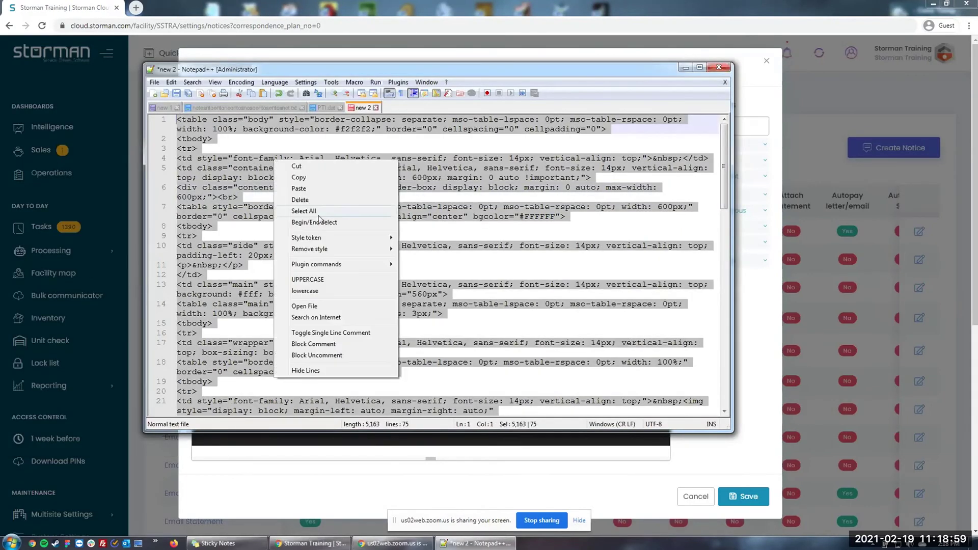
{"action": "left_click", "coordinate": [301, 177]}
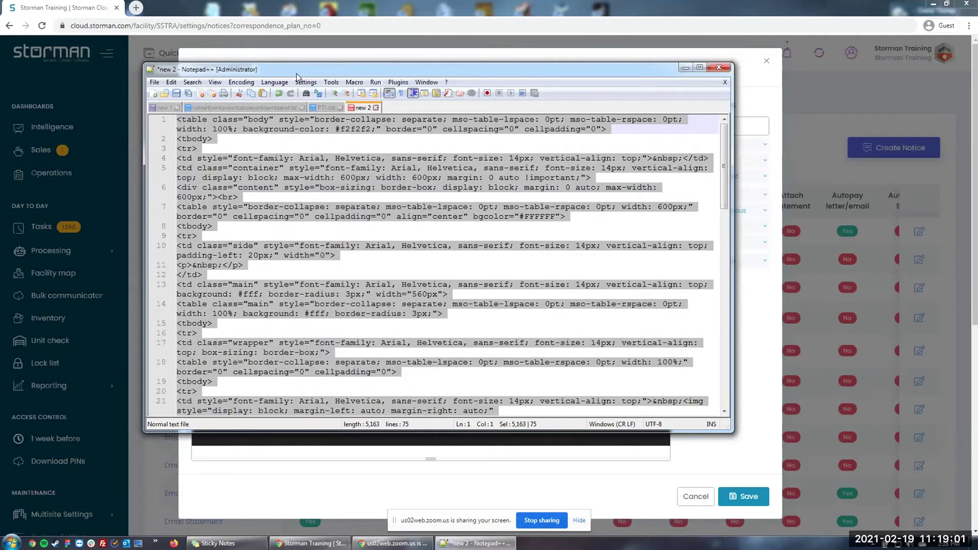
Step: Paste the copied HTML into the email's code view and return to the visual view of the template
{"action": "left_click_drag", "start_coordinate": [296, 74], "coordinate": [0, 87]}
{"action": "left_click", "coordinate": [287, 214]}
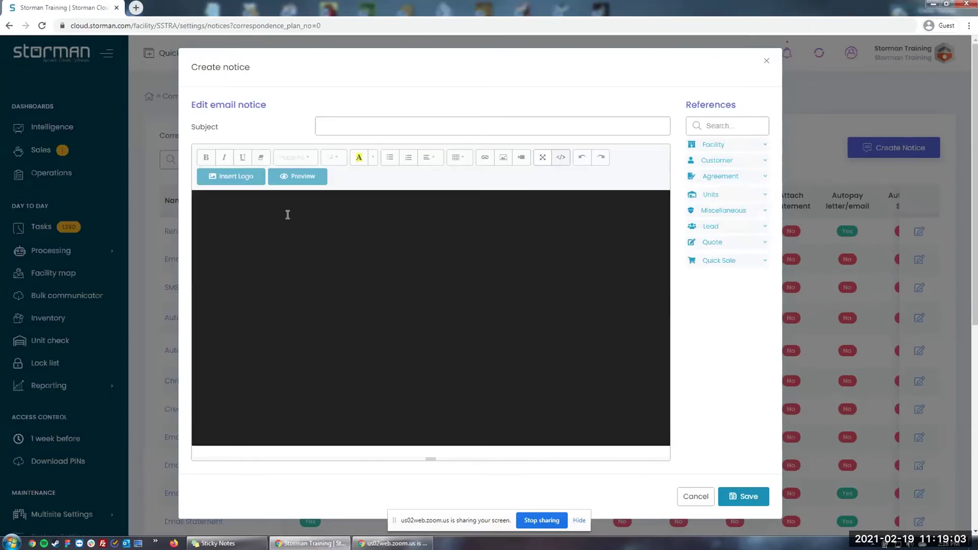
{"action": "right_click", "coordinate": [287, 214]}
{"action": "left_click", "coordinate": [323, 277]}
{"action": "left_click", "coordinate": [561, 158]}
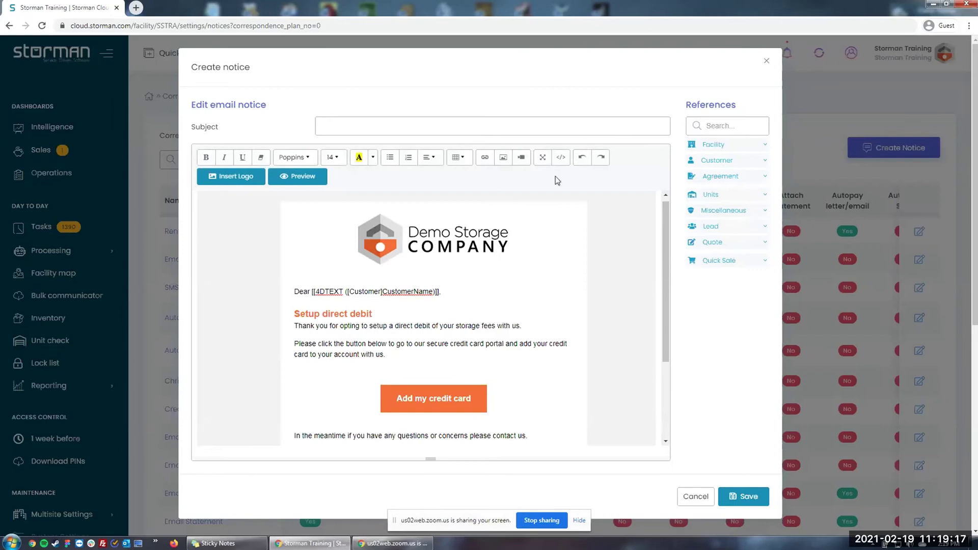
{"action": "left_click", "coordinate": [561, 156]}
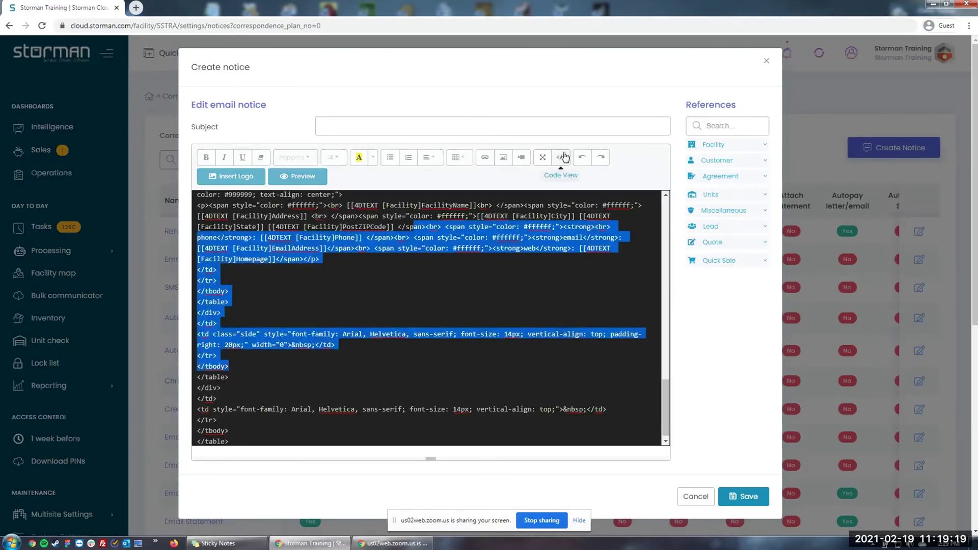
{"action": "left_click", "coordinate": [562, 157]}
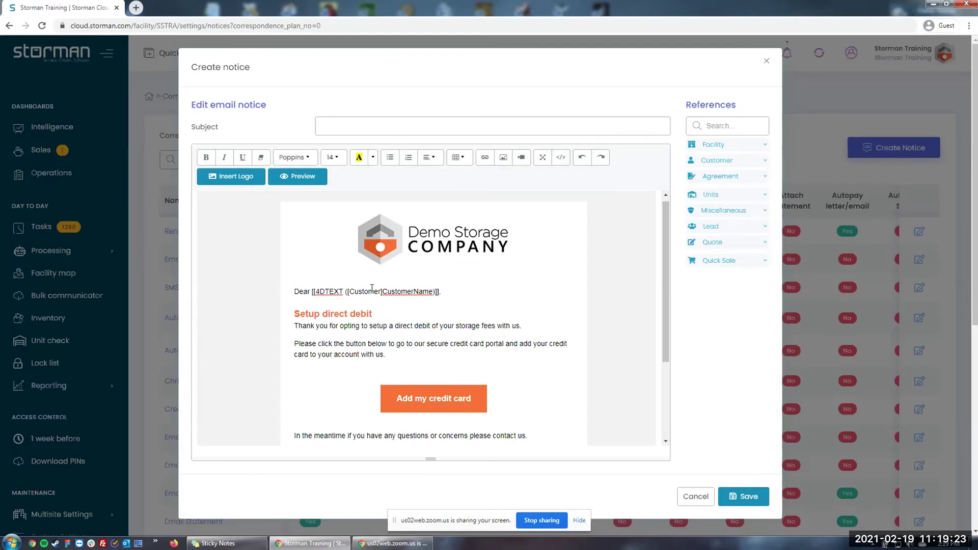
Step: Replace the email heading "Setup direct debit" with "You're 7 days late" and review the body text below it
{"action": "left_click", "coordinate": [379, 317]}
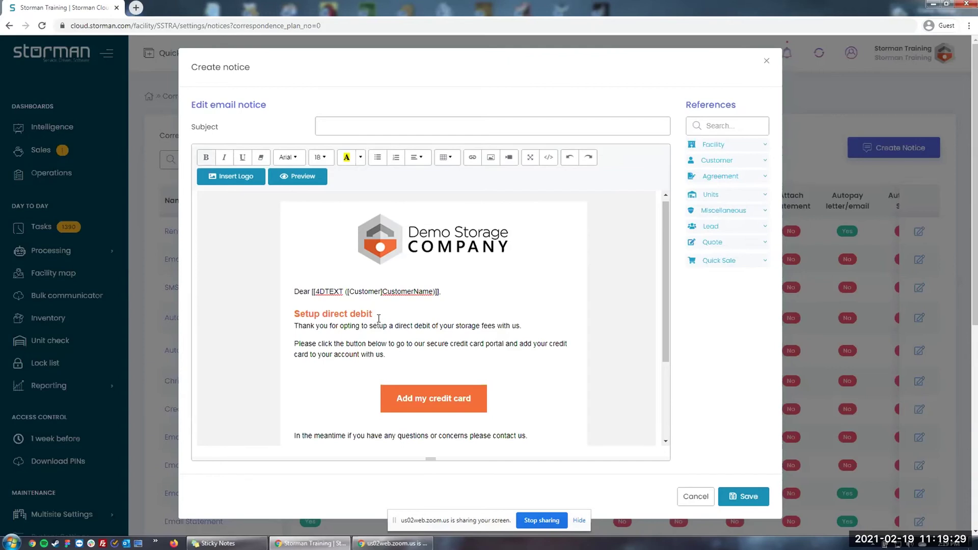
{"action": "type", "text": "7 Da"}
{"action": "key", "text": "shift+Home"}
{"action": "type", "text": "You're 7 days late"}
{"action": "key", "text": "shift+End"}
{"action": "key", "text": "Delete"}
{"action": "scroll", "coordinate": [432, 306], "scroll_direction": "down", "scroll_amount": 1}
{"action": "left_click_drag", "start_coordinate": [444, 275], "coordinate": [524, 389]}
{"action": "left_click", "coordinate": [524, 393]}
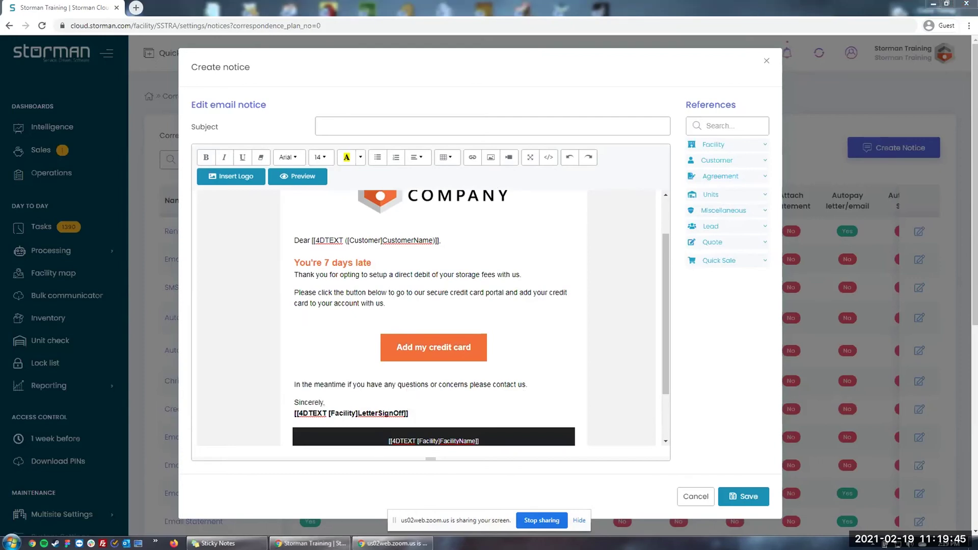
Step: Discard the unsaved Direct Debit notice and review the number of active notices for each correspondence plan
{"action": "left_click", "coordinate": [693, 497]}
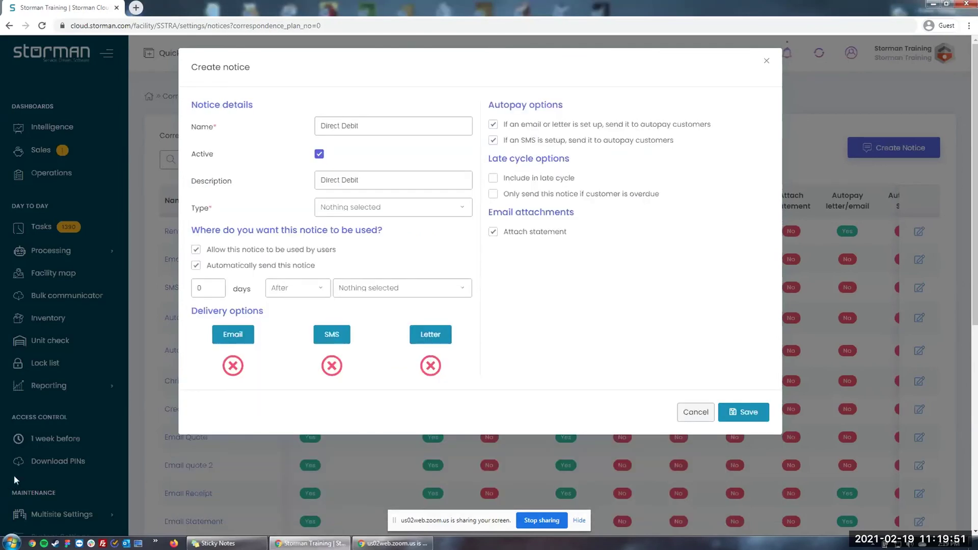
{"action": "left_click", "coordinate": [701, 416]}
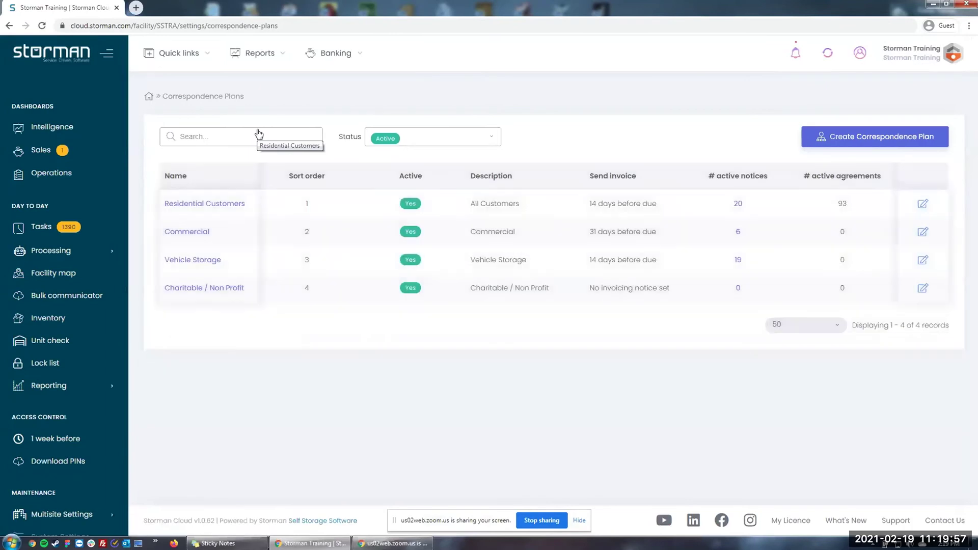
{"action": "left_click_drag", "start_coordinate": [732, 210], "coordinate": [752, 208]}
{"action": "left_click_drag", "start_coordinate": [714, 235], "coordinate": [759, 236]}
{"action": "left_click_drag", "start_coordinate": [718, 262], "coordinate": [764, 289]}
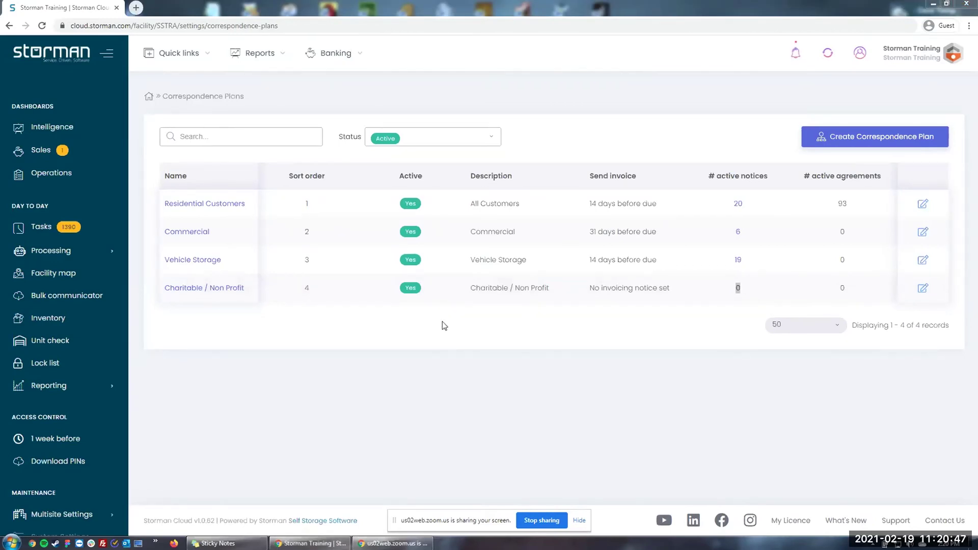
{"action": "left_click", "coordinate": [457, 413]}
Step: Open the agreement for unit CAR001, dismiss its alert note and show its correspondence plan setting
{"action": "left_click", "coordinate": [75, 175]}
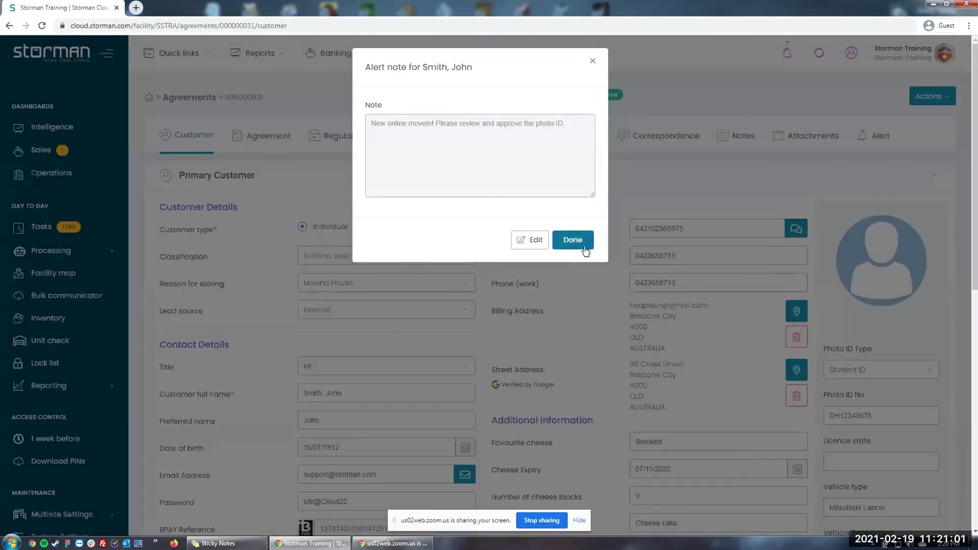
{"action": "left_click", "coordinate": [584, 245]}
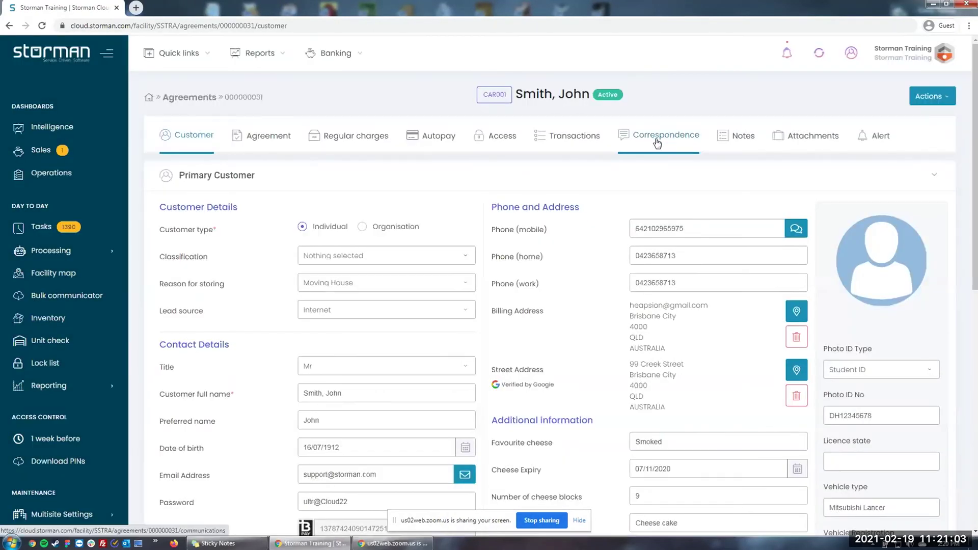
{"action": "left_click", "coordinate": [661, 142]}
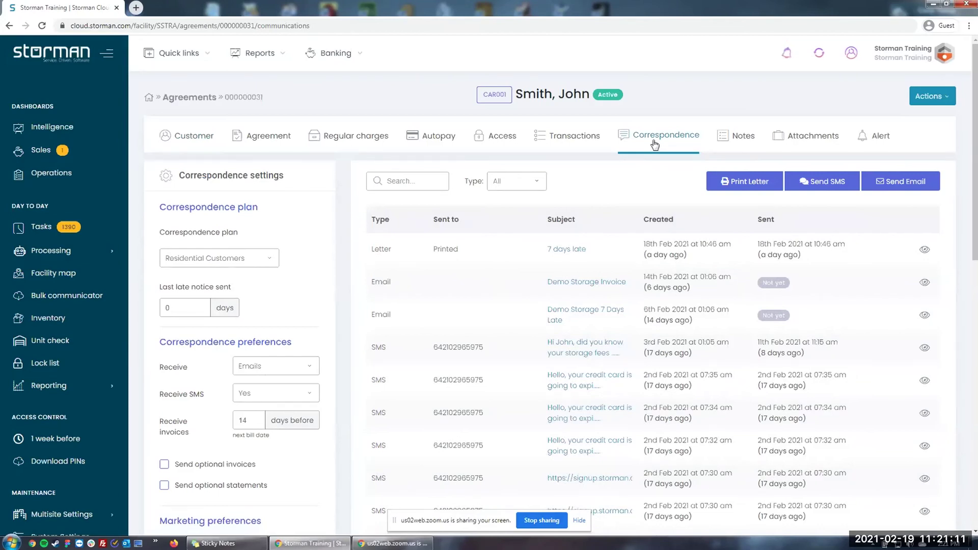
{"action": "left_click_drag", "start_coordinate": [161, 232], "coordinate": [237, 233]}
{"action": "left_click", "coordinate": [237, 234]}
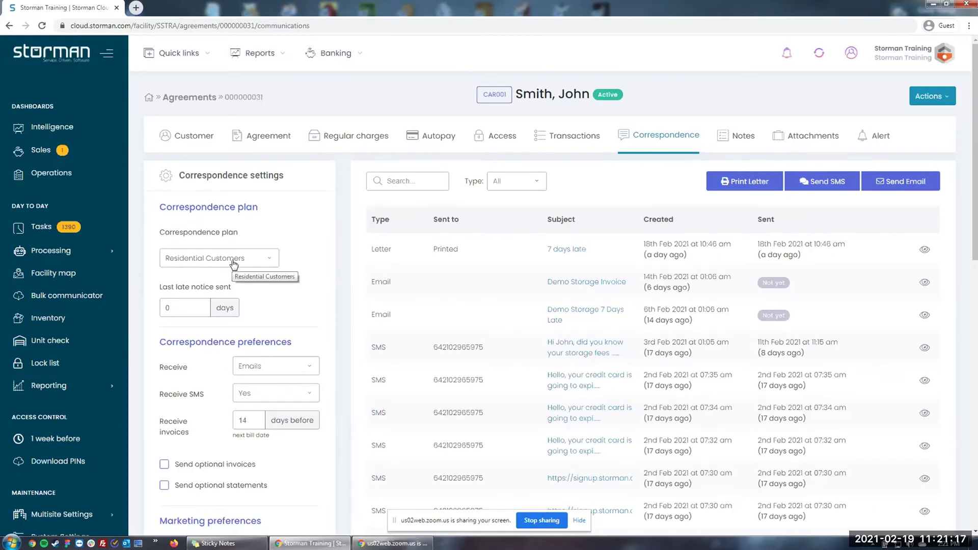
Step: Set the CAR001 agreement's correspondence plan to Commercial and save the correspondence settings
{"action": "left_click", "coordinate": [234, 263]}
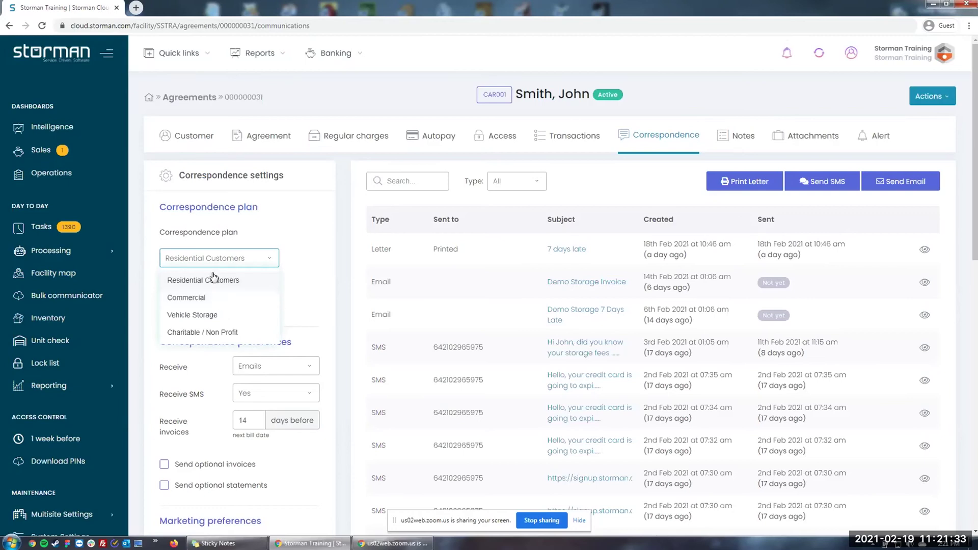
{"action": "left_click", "coordinate": [204, 298]}
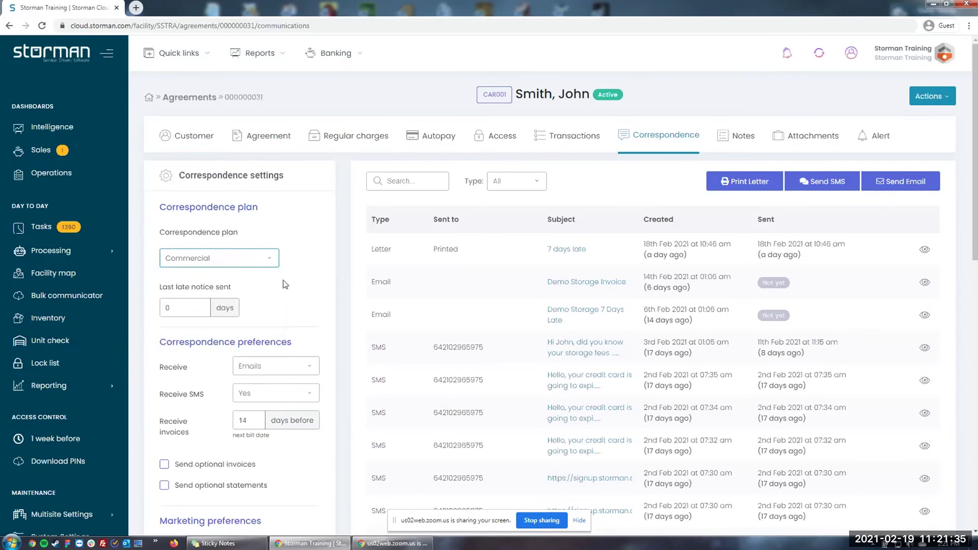
{"action": "scroll", "coordinate": [284, 285], "scroll_direction": "down", "scroll_amount": 3}
{"action": "left_click", "coordinate": [293, 440]}
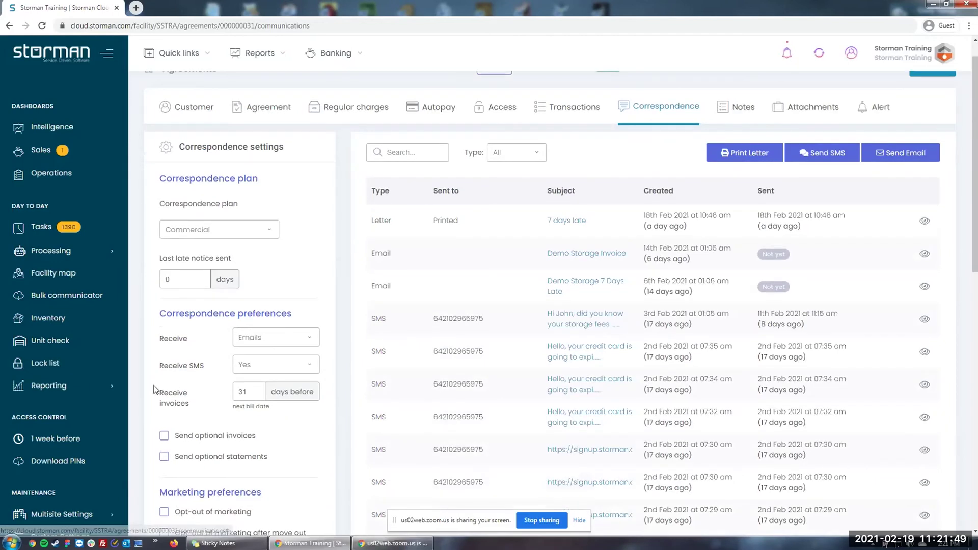
Step: Open the letter design in the facility's system settings
{"action": "scroll", "coordinate": [148, 402], "scroll_direction": "down", "scroll_amount": 5}
{"action": "scroll", "coordinate": [55, 485], "scroll_direction": "down", "scroll_amount": 2}
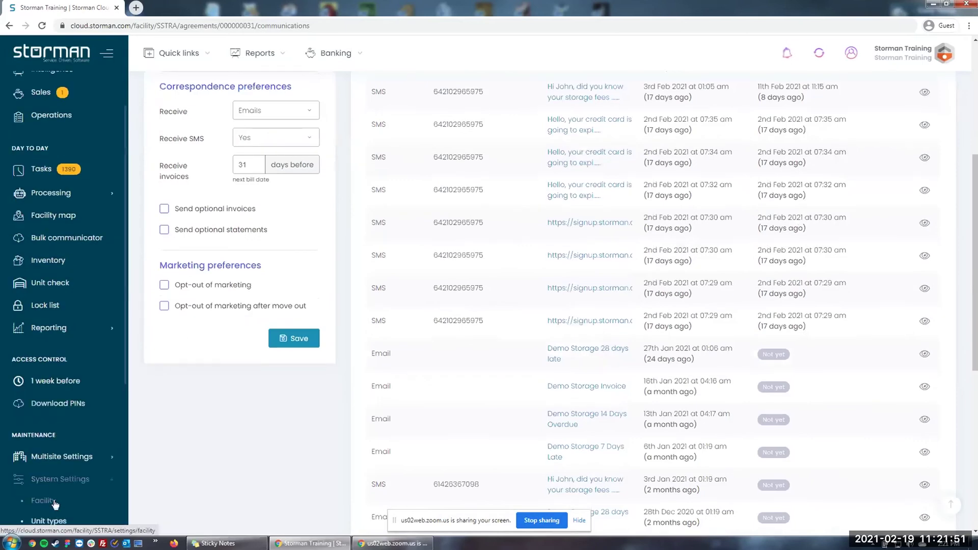
{"action": "scroll", "coordinate": [45, 307], "scroll_direction": "down", "scroll_amount": 4}
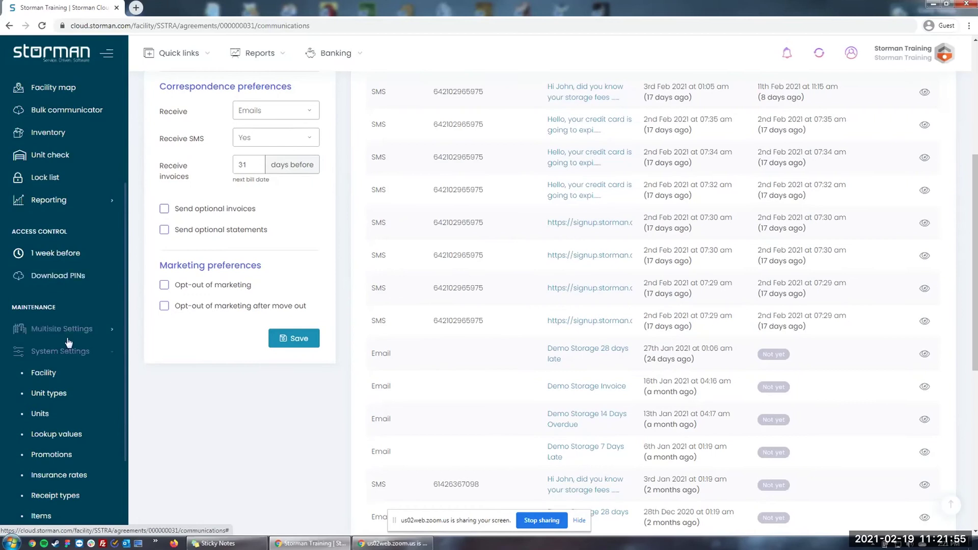
{"action": "left_click", "coordinate": [51, 383]}
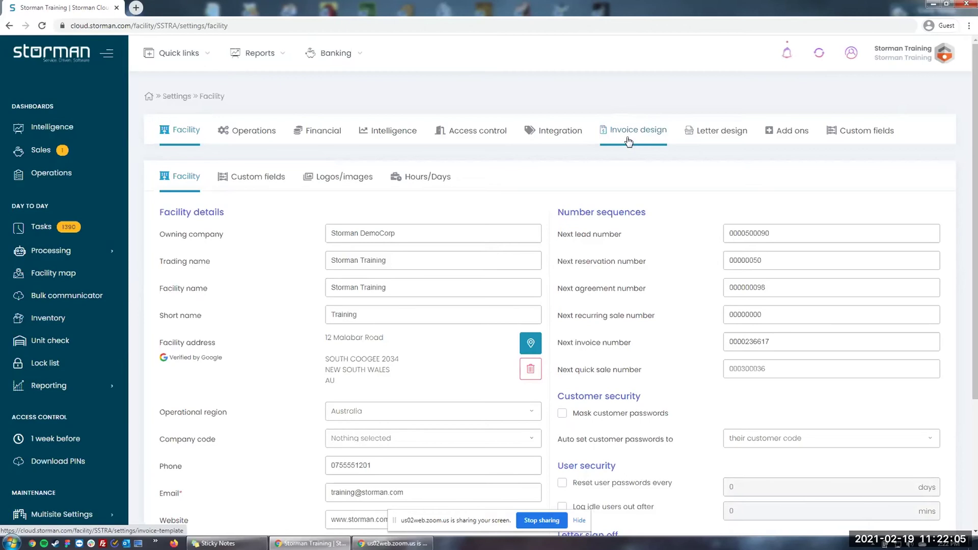
{"action": "left_click", "coordinate": [721, 136]}
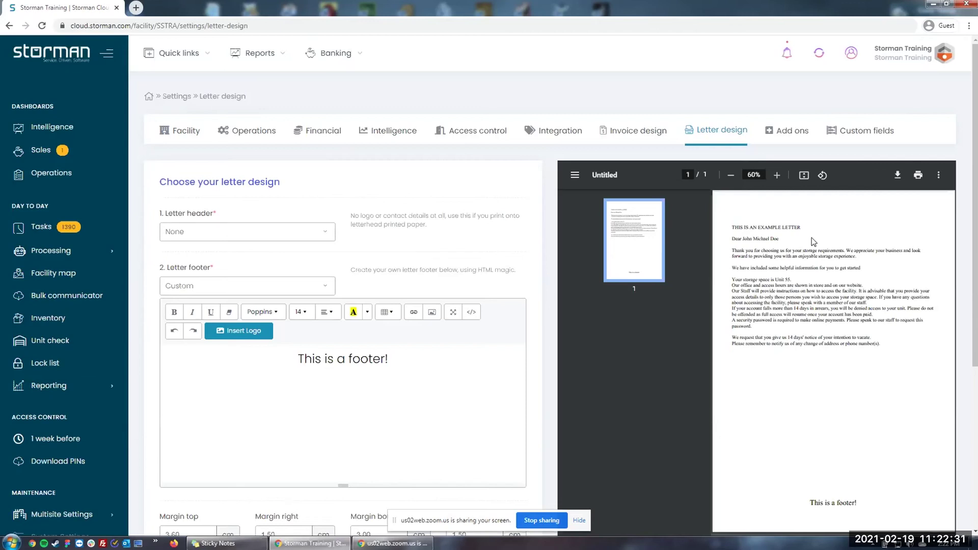
Step: Preview the right and left aligned logo headers and set the letter header to Centered logo
{"action": "left_click", "coordinate": [204, 236]}
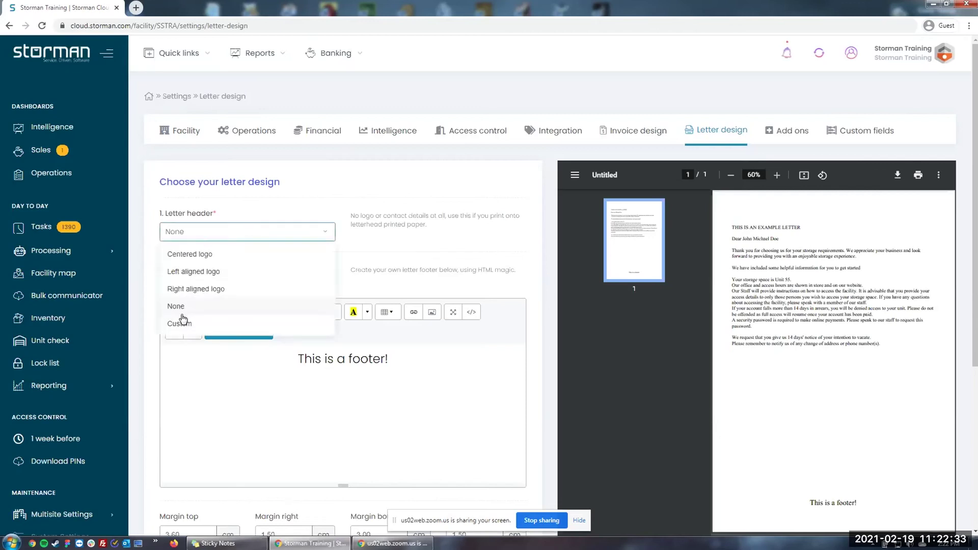
{"action": "left_click", "coordinate": [195, 290]}
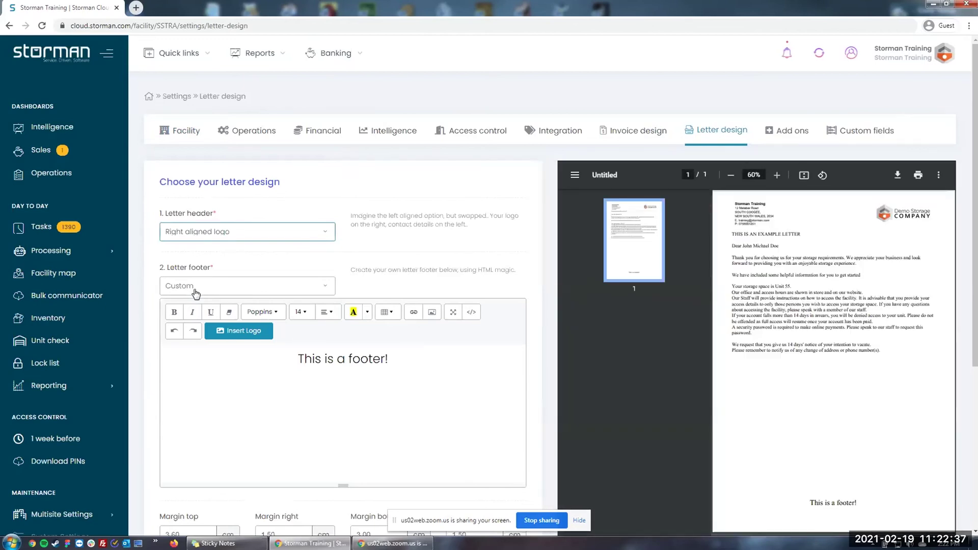
{"action": "left_click", "coordinate": [182, 232]}
{"action": "left_click", "coordinate": [202, 274]}
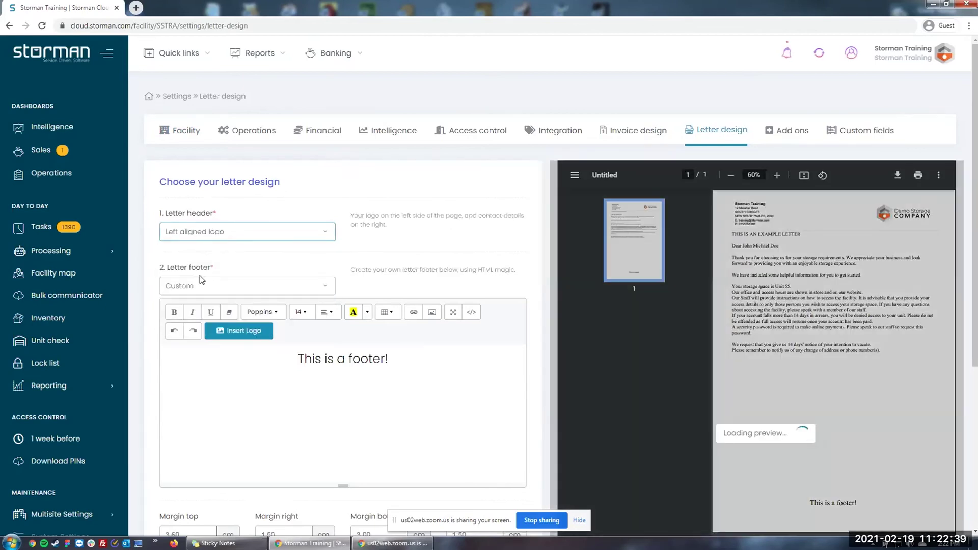
{"action": "left_click", "coordinate": [212, 233]}
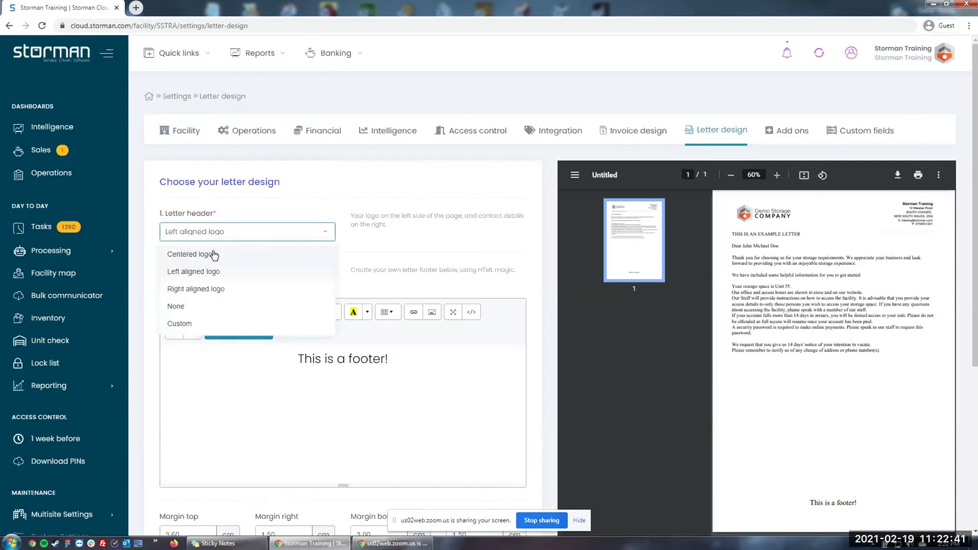
{"action": "left_click", "coordinate": [211, 254]}
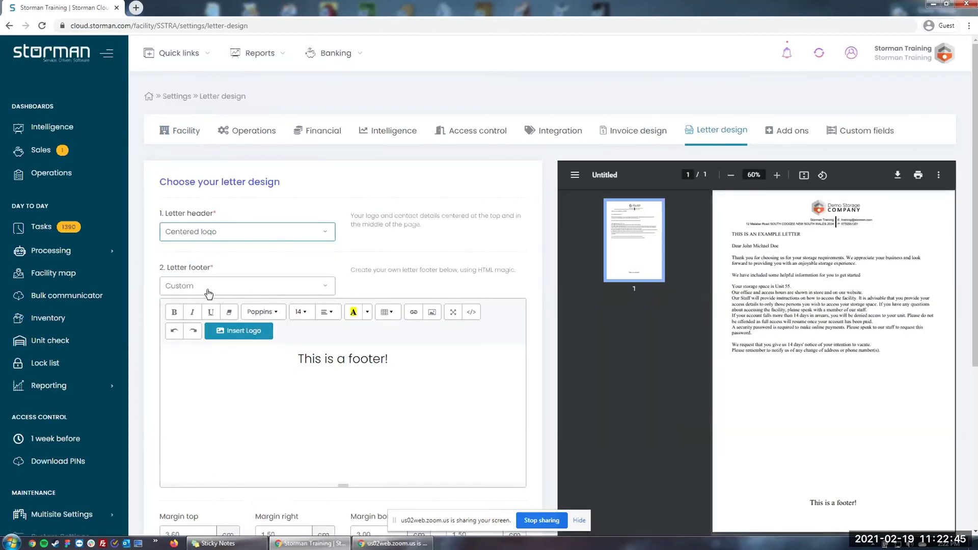
Step: Preview the letter with no footer, set the letter footer to Standard and save the design
{"action": "scroll", "coordinate": [356, 356], "scroll_direction": "down", "scroll_amount": 1}
{"action": "left_click", "coordinate": [310, 351]}
{"action": "left_click_drag", "start_coordinate": [298, 307], "coordinate": [390, 309]}
{"action": "left_click", "coordinate": [213, 241]}
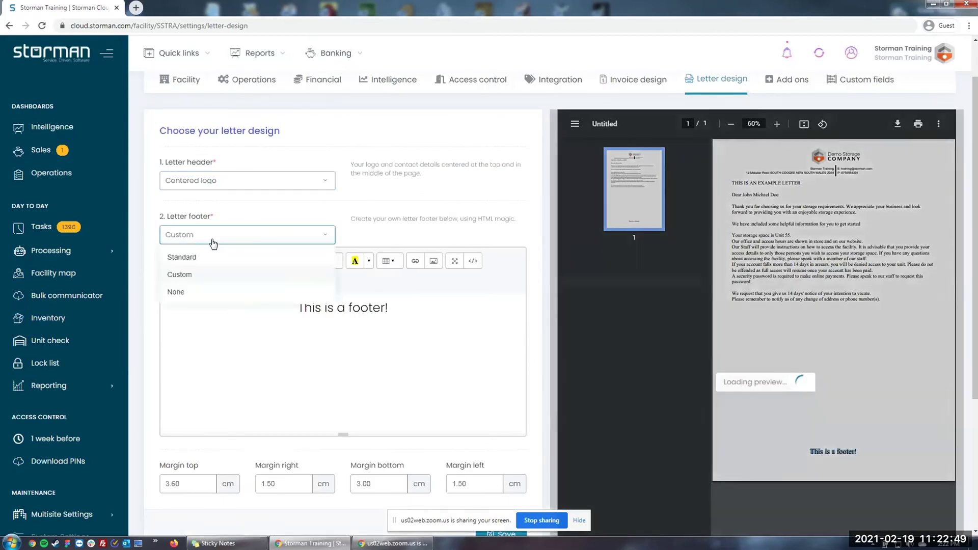
{"action": "left_click", "coordinate": [203, 292]}
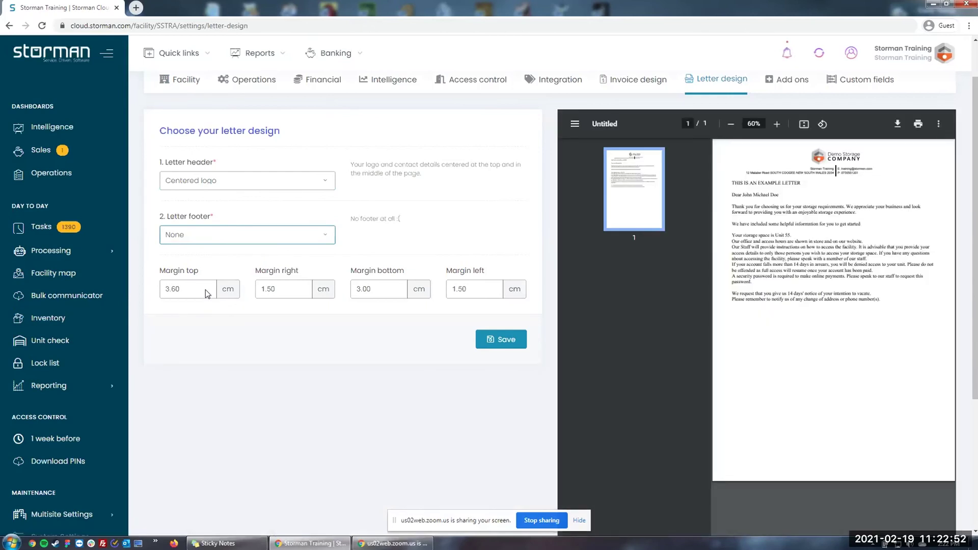
{"action": "left_click", "coordinate": [211, 239]}
{"action": "left_click", "coordinate": [215, 261]}
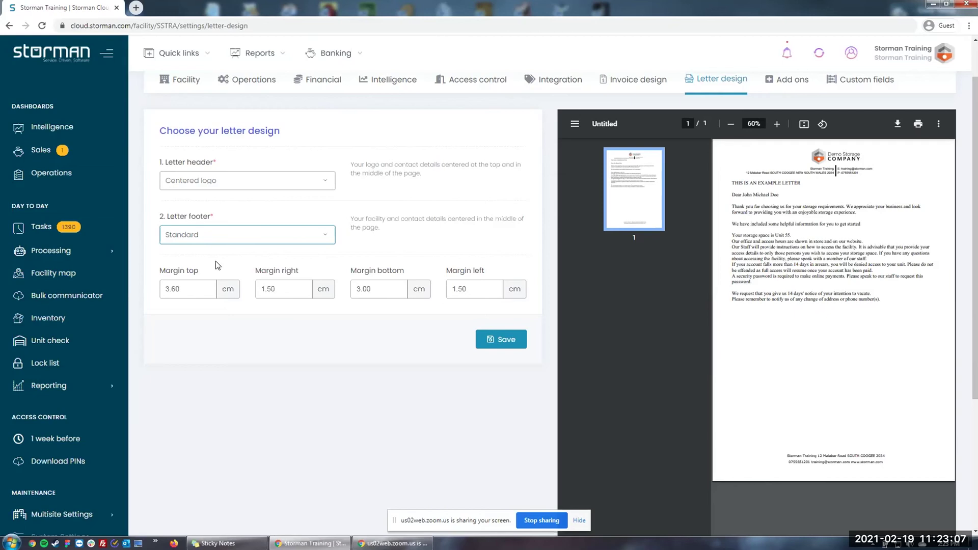
{"action": "left_click", "coordinate": [507, 340]}
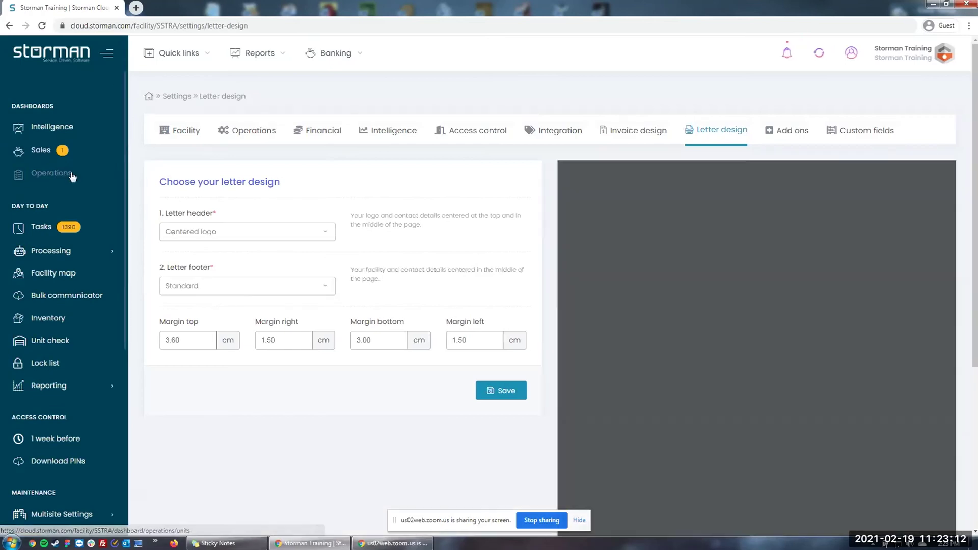
Step: Open the correspondence records of the customer renting unit B987
{"action": "left_click", "coordinate": [73, 175]}
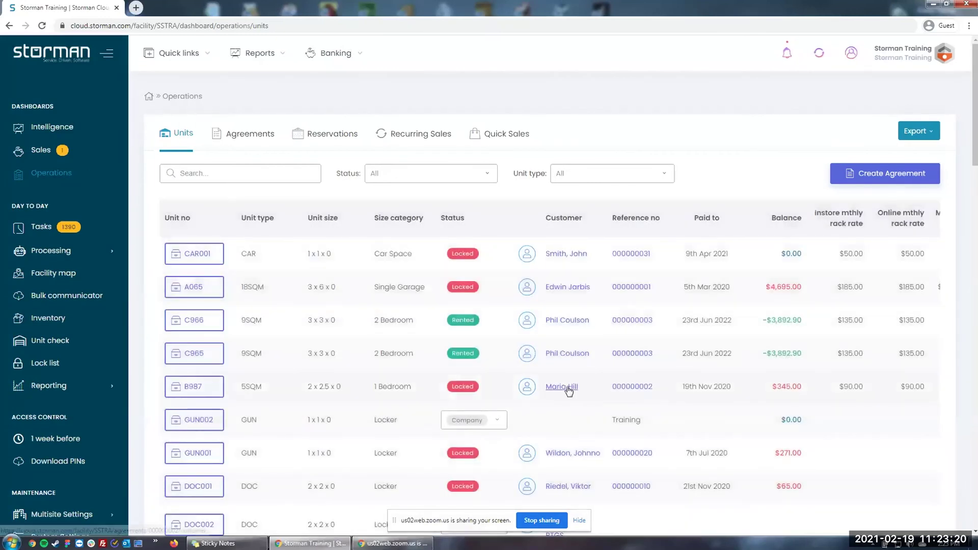
{"action": "left_click", "coordinate": [566, 388]}
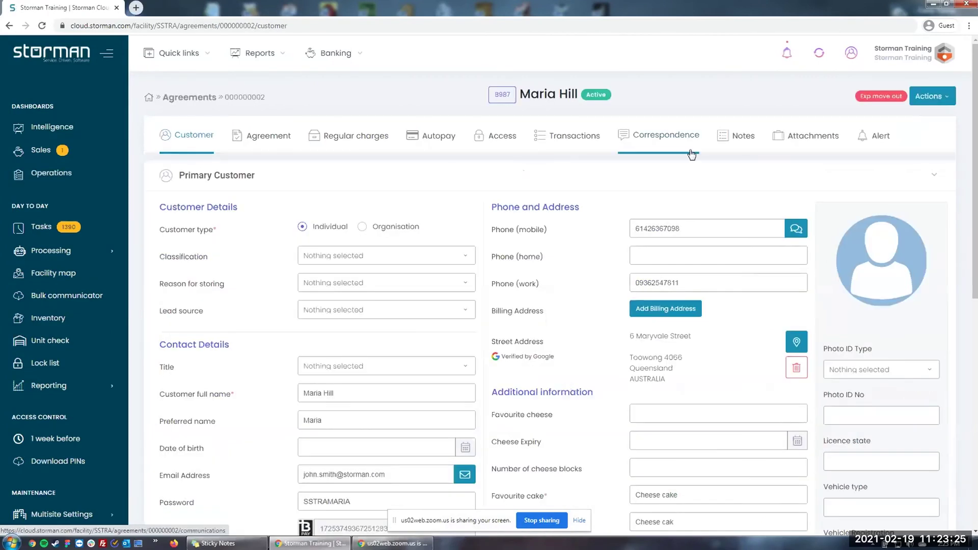
{"action": "left_click", "coordinate": [652, 143]}
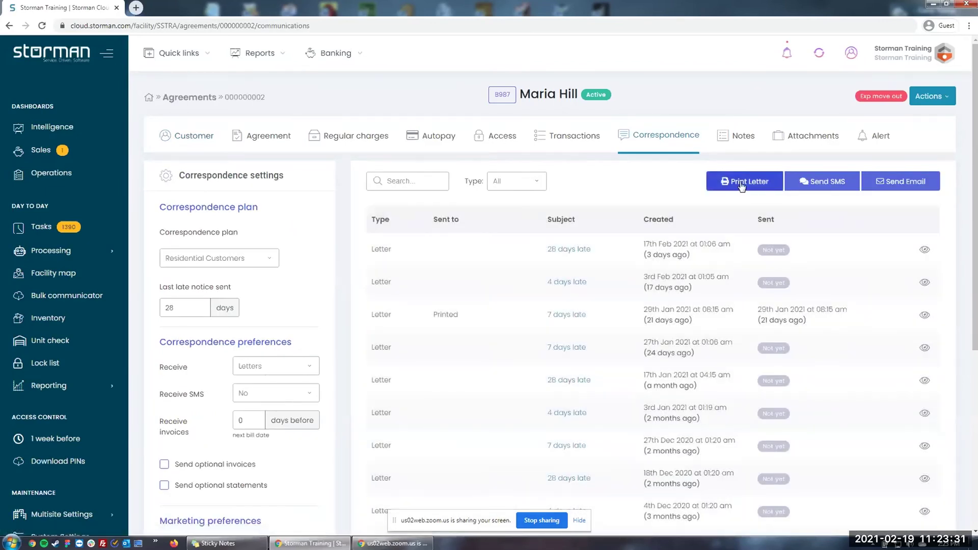
Step: Print the "28 days late" letter without adding the late fee or kick starting the late cycle
{"action": "left_click", "coordinate": [741, 183]}
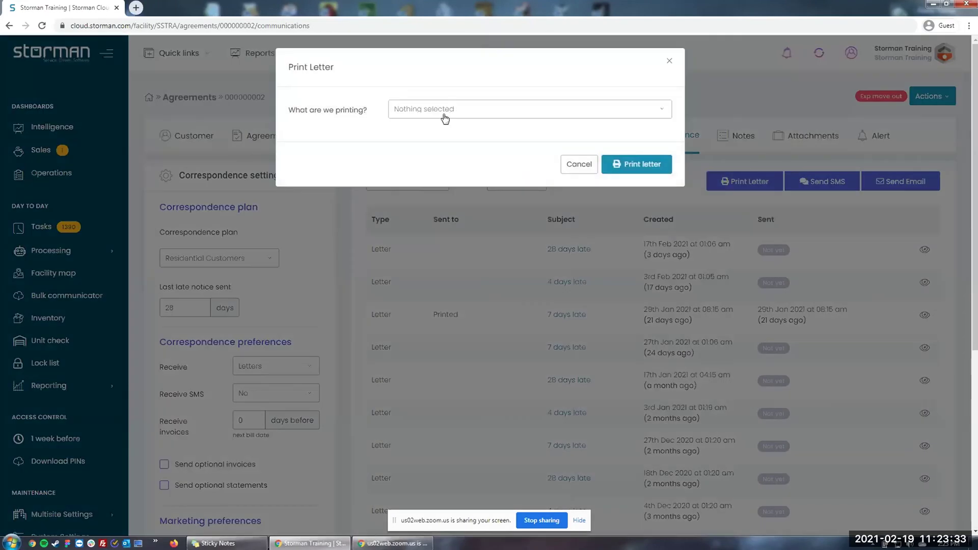
{"action": "left_click", "coordinate": [444, 116]}
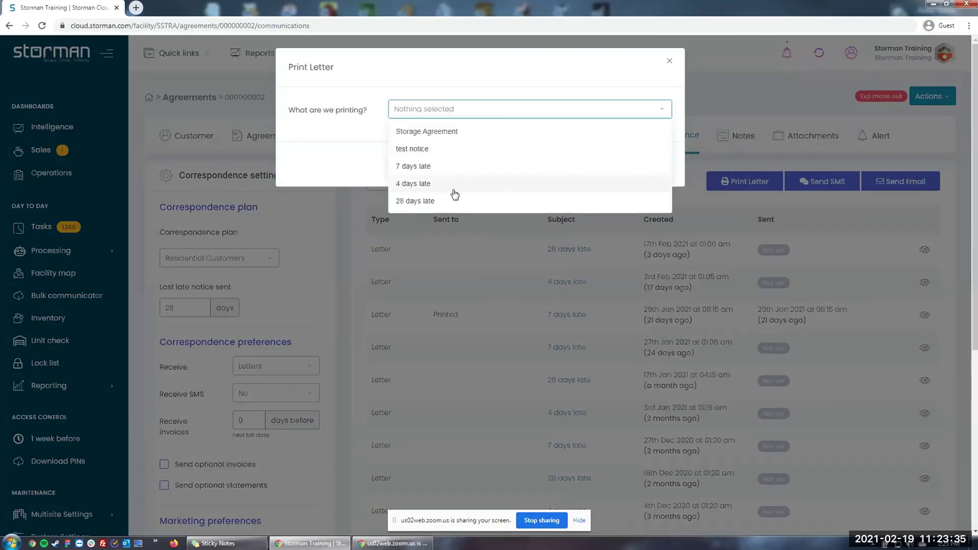
{"action": "left_click", "coordinate": [427, 203]}
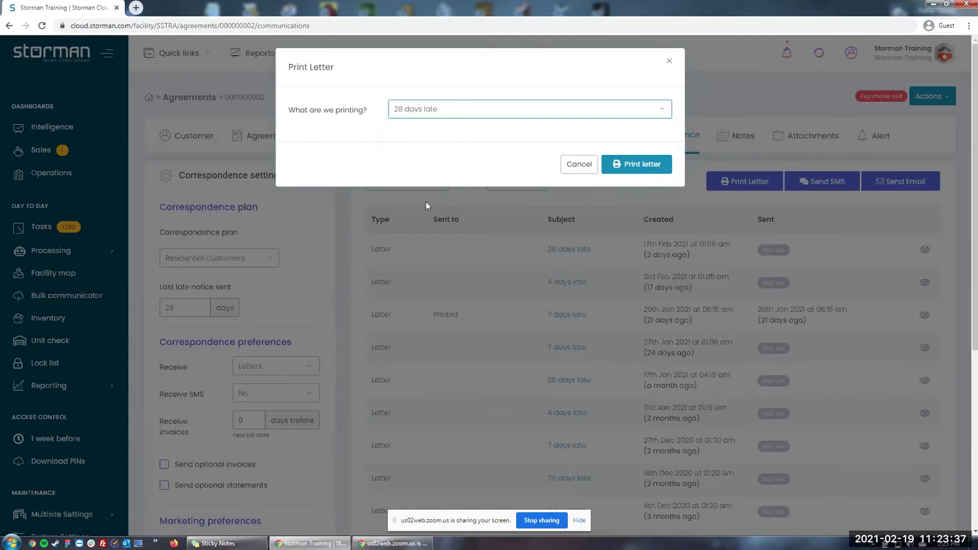
{"action": "left_click", "coordinate": [626, 167]}
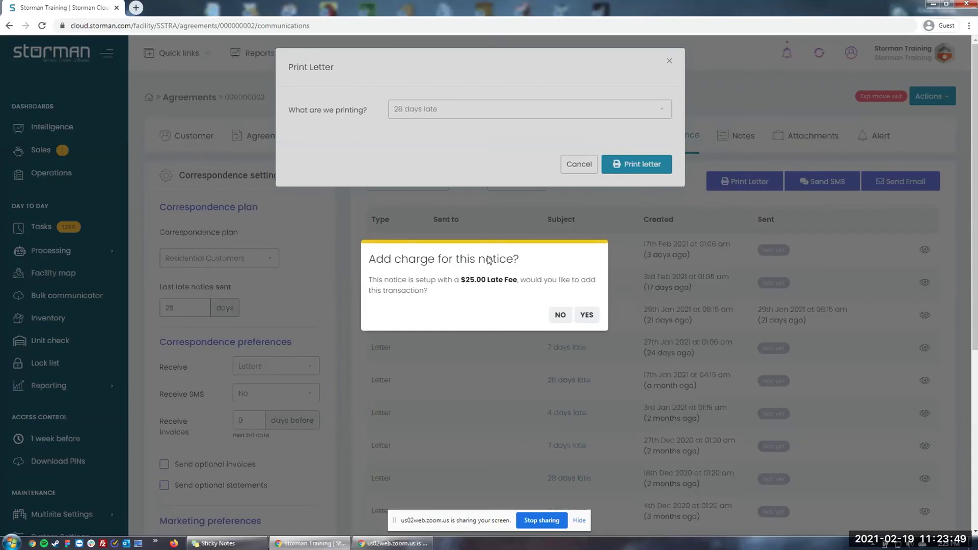
{"action": "left_click", "coordinate": [558, 310]}
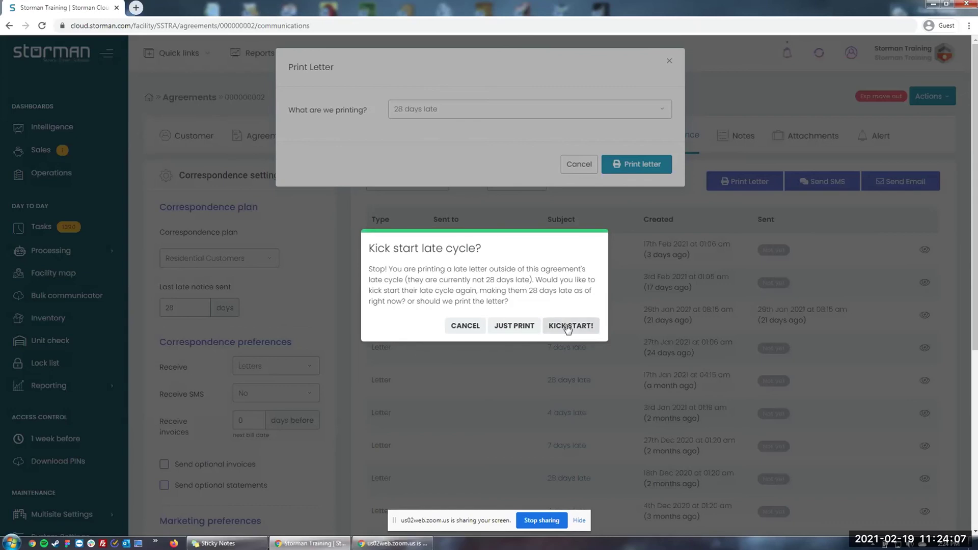
{"action": "left_click", "coordinate": [514, 326]}
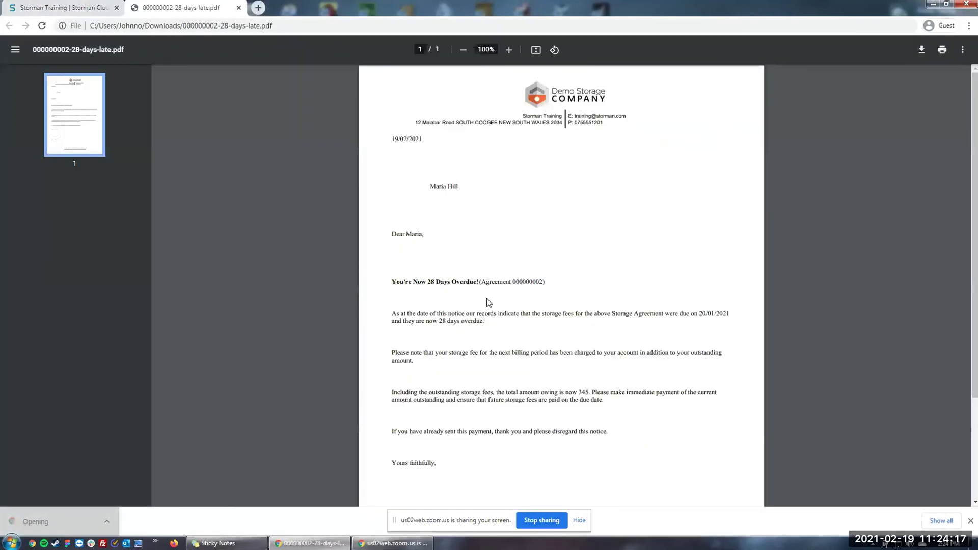
Step: Review the body and footer of the printed 28 days late letter and close the PDF
{"action": "left_click_drag", "start_coordinate": [391, 137], "coordinate": [507, 462]}
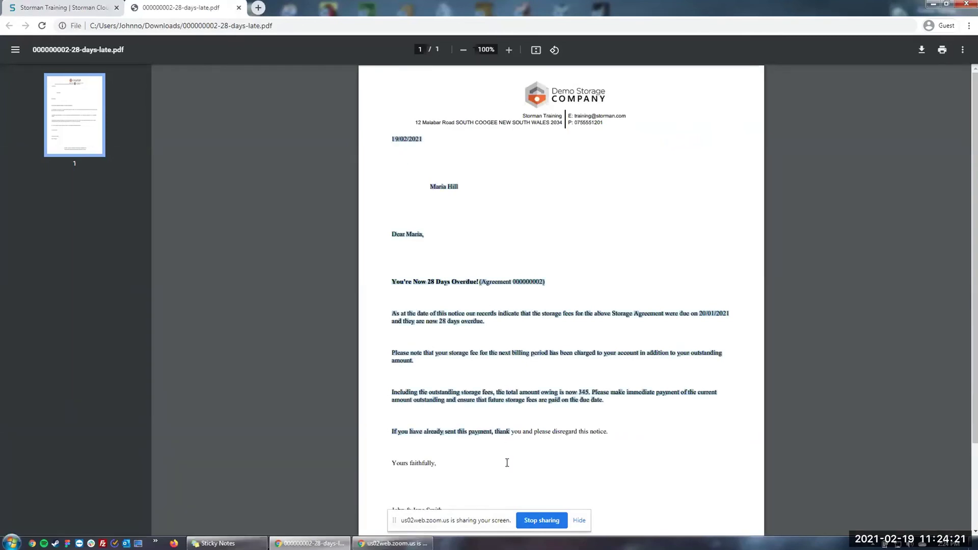
{"action": "left_click", "coordinate": [576, 411]}
{"action": "scroll", "coordinate": [576, 411], "scroll_direction": "down", "scroll_amount": 3}
{"action": "left_click_drag", "start_coordinate": [484, 489], "coordinate": [658, 500]}
{"action": "left_click", "coordinate": [667, 492]}
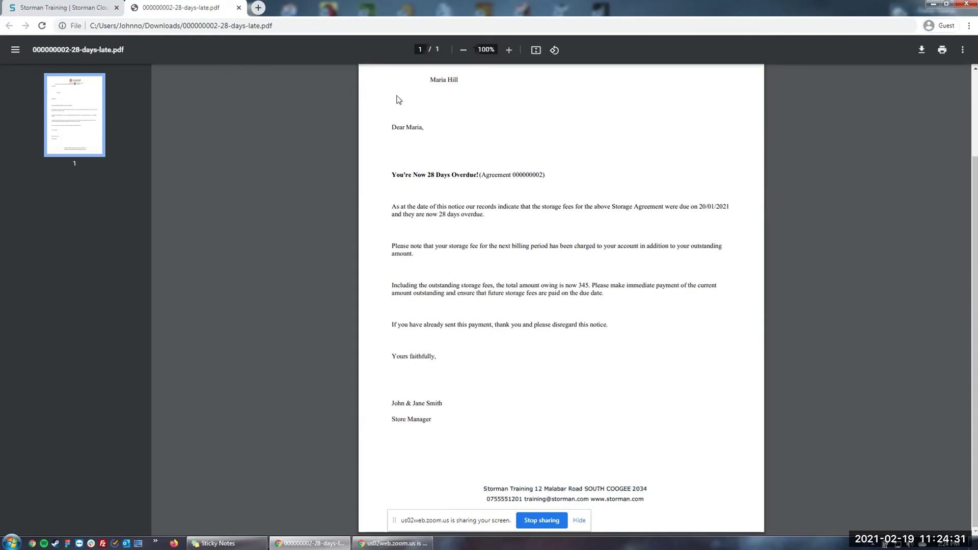
{"action": "middle_click", "coordinate": [193, 8]}
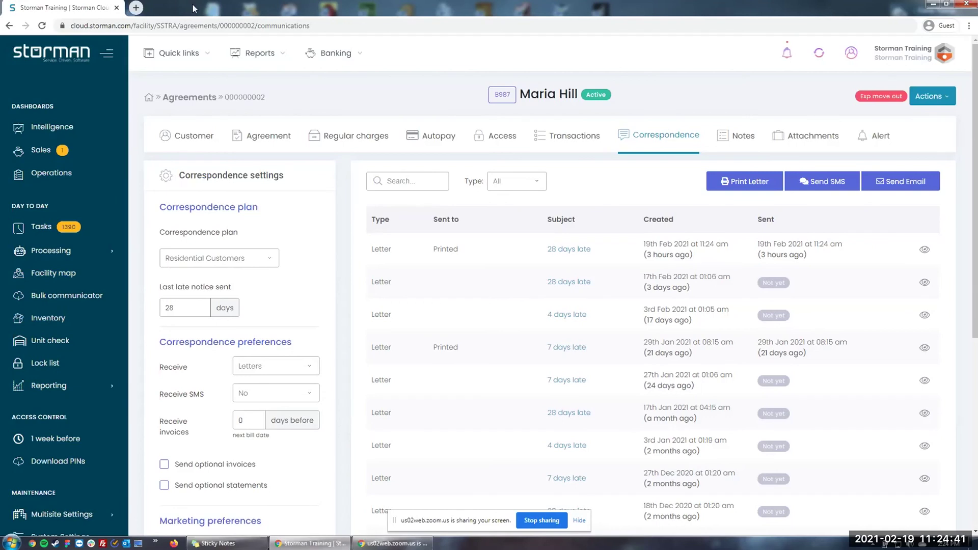
Step: Open the quote of the active lead requiring a 9SQM unit and review its unit and Large Box lines
{"action": "left_click", "coordinate": [78, 176]}
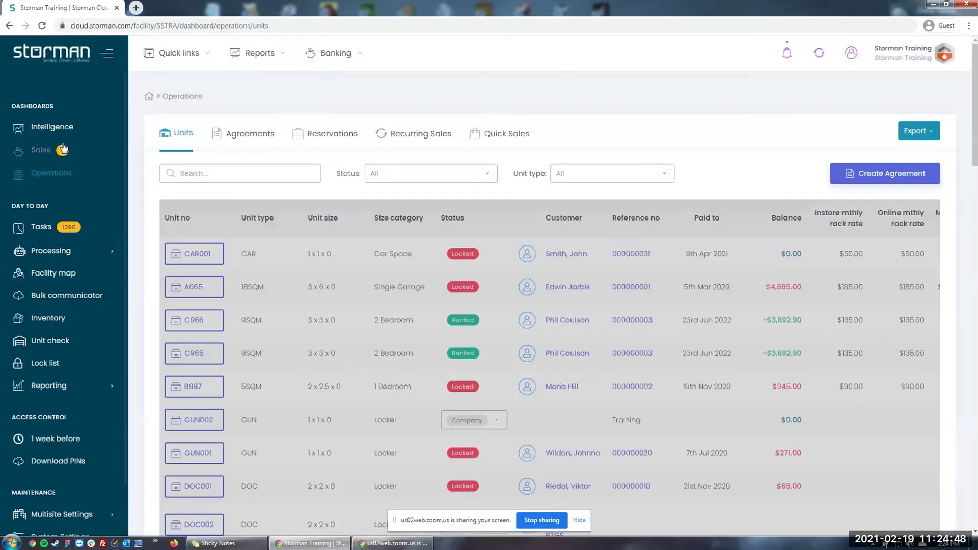
{"action": "left_click", "coordinate": [49, 155]}
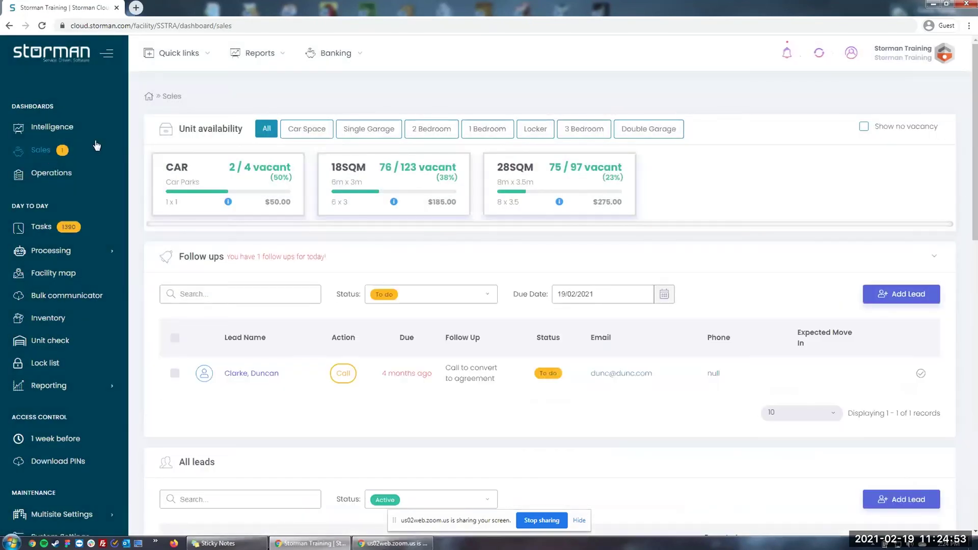
{"action": "scroll", "coordinate": [333, 249], "scroll_direction": "down", "scroll_amount": 5}
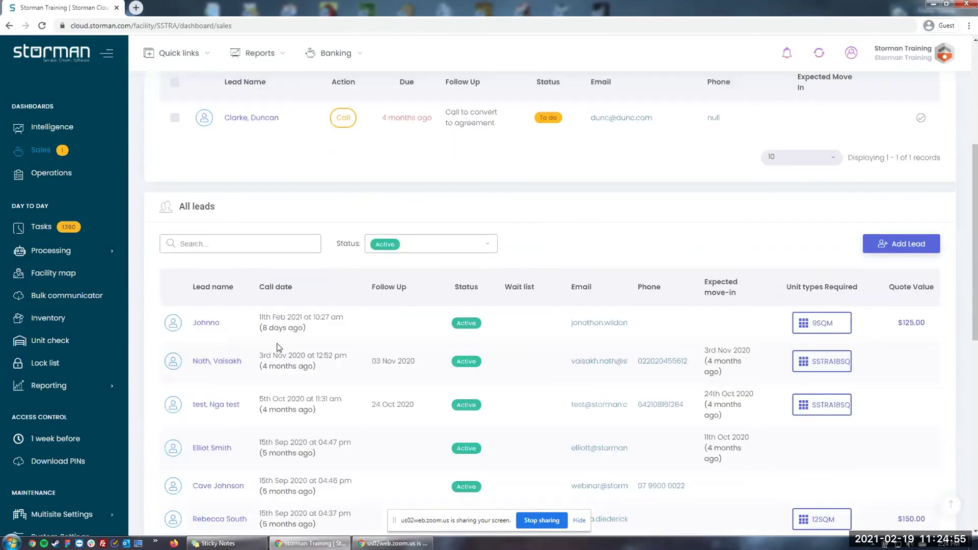
{"action": "left_click", "coordinate": [202, 327]}
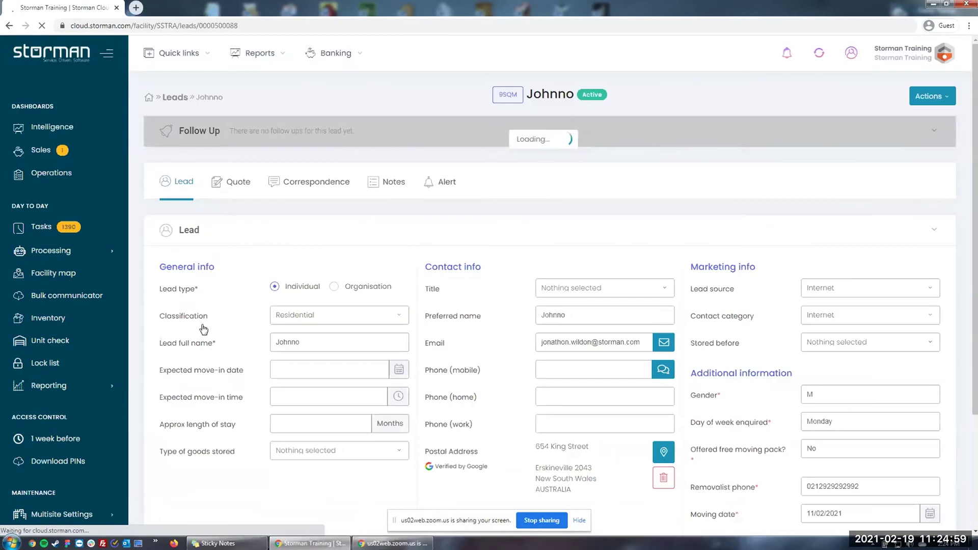
{"action": "left_click", "coordinate": [224, 191]}
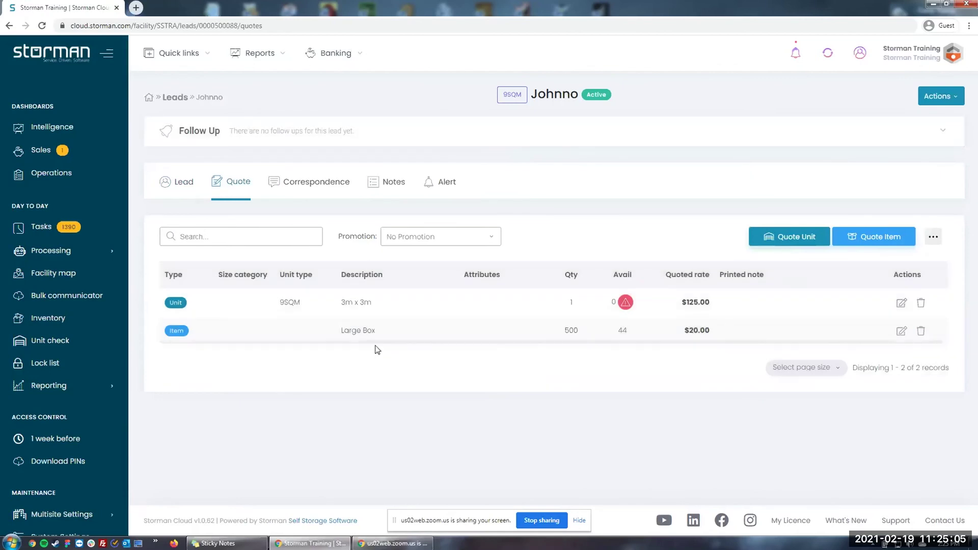
{"action": "triple_click", "coordinate": [375, 305]}
{"action": "left_click_drag", "start_coordinate": [563, 331], "coordinate": [594, 329]}
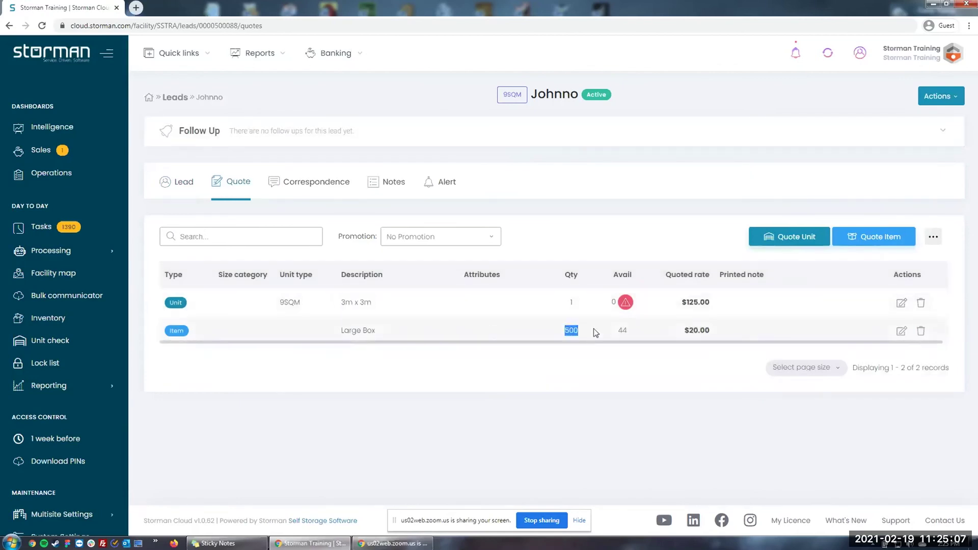
Step: Start emailing the quote, examine the email templates on offer and close the email without sending
{"action": "left_click", "coordinate": [934, 237]}
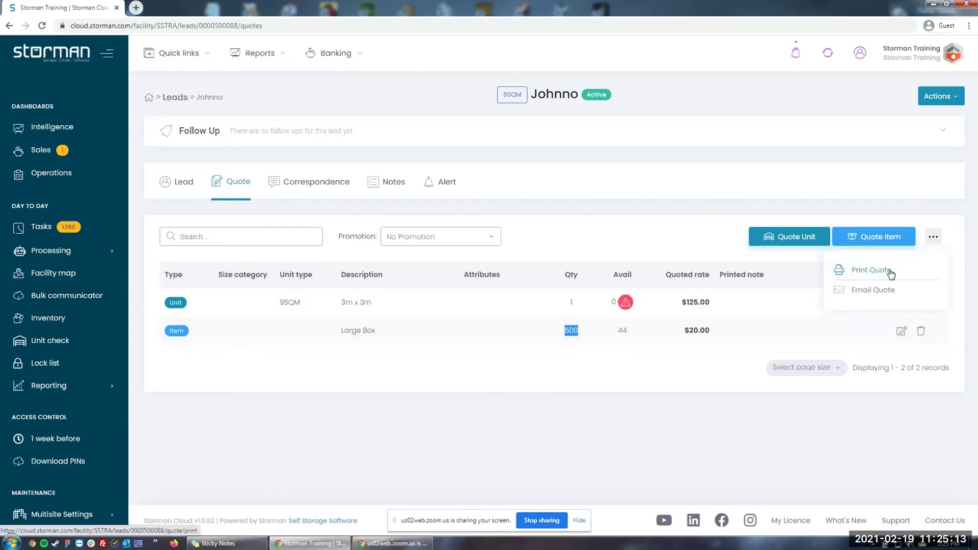
{"action": "left_click", "coordinate": [873, 289]}
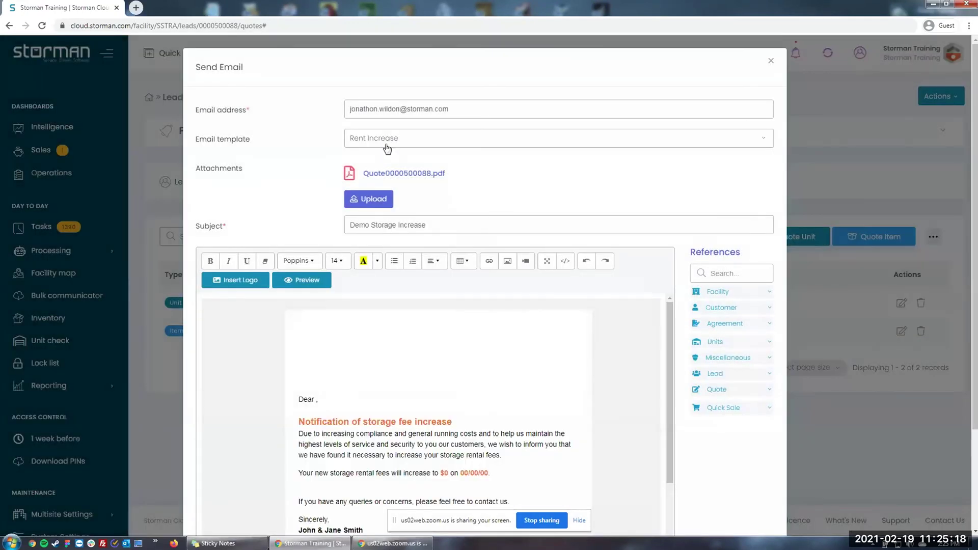
{"action": "left_click", "coordinate": [390, 145]}
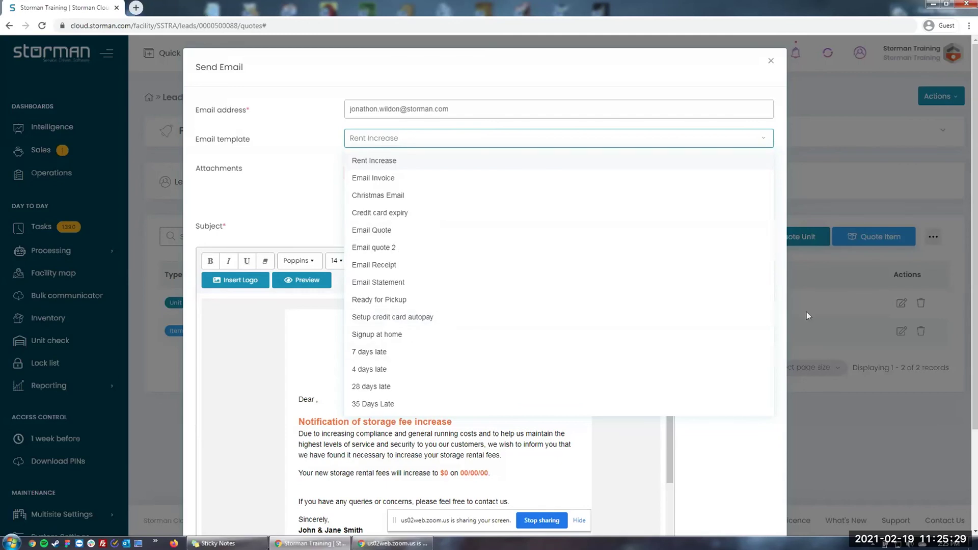
{"action": "left_click", "coordinate": [907, 327]}
{"action": "left_click", "coordinate": [907, 326]}
Step: Open the correspondence plans from the system settings in a new browser tab and switch to it
{"action": "scroll", "coordinate": [100, 388], "scroll_direction": "down", "scroll_amount": 2}
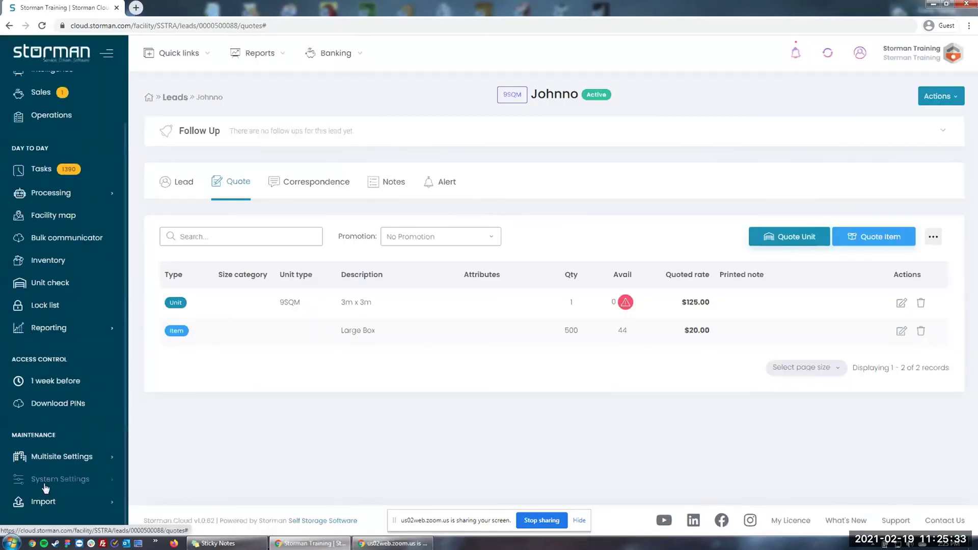
{"action": "left_click", "coordinate": [44, 485]}
{"action": "scroll", "coordinate": [53, 409], "scroll_direction": "down", "scroll_amount": 4}
{"action": "right_click", "coordinate": [57, 395]}
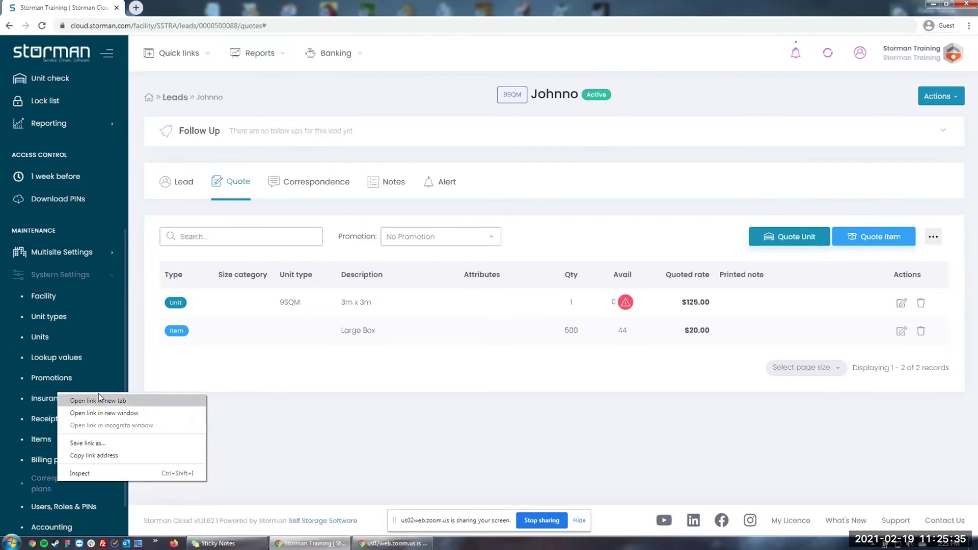
{"action": "left_click", "coordinate": [98, 401]}
{"action": "left_click", "coordinate": [173, 7]}
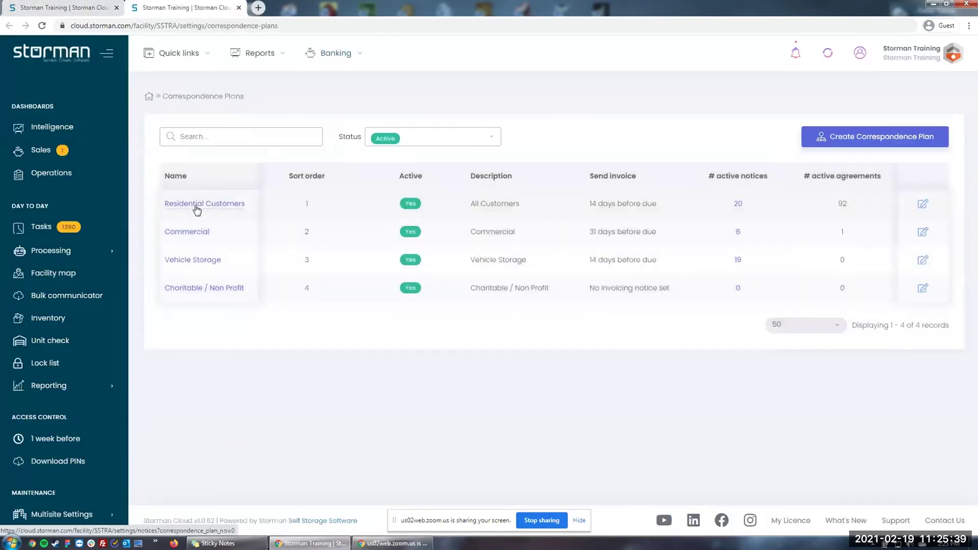
Step: Open the notices of the Residential Customers plan and filter them by "quote"
{"action": "left_click", "coordinate": [197, 209]}
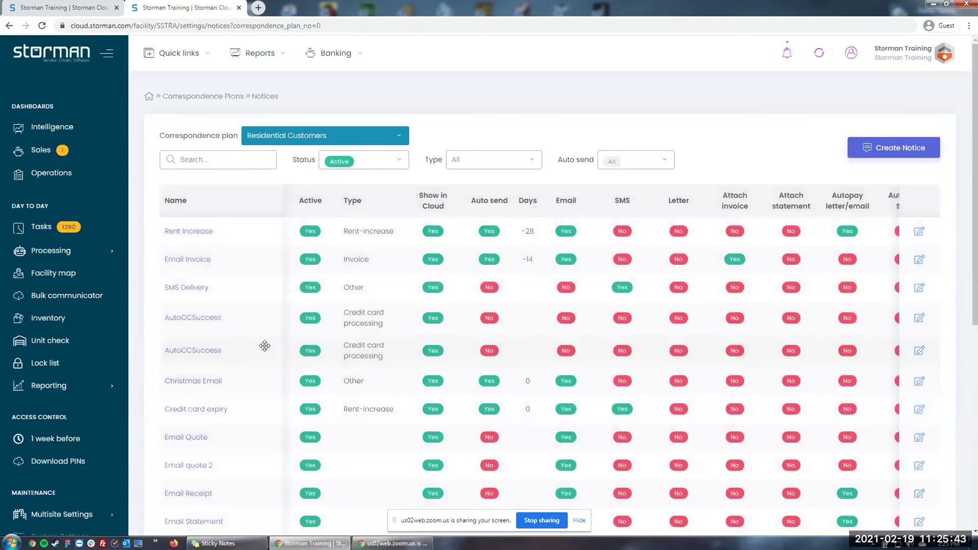
{"action": "left_click", "coordinate": [220, 159]}
{"action": "type", "text": "quote"}
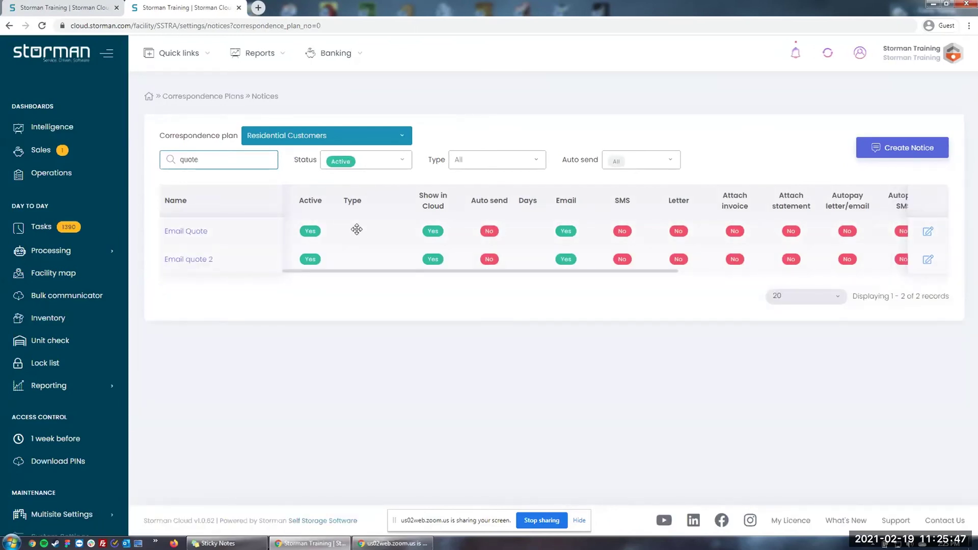
Step: Set the Email Quote notice's type to Quote cover email and save it
{"action": "left_click", "coordinate": [192, 234]}
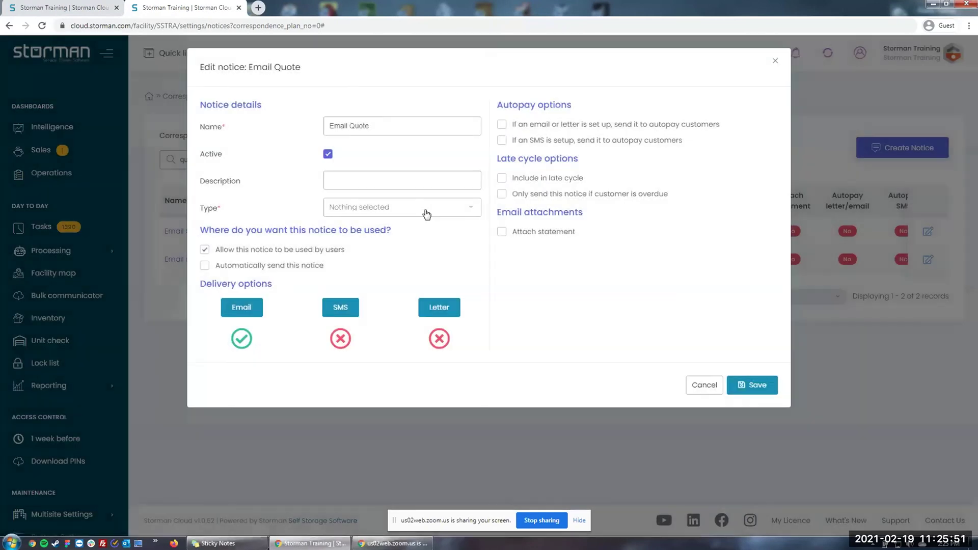
{"action": "left_click", "coordinate": [377, 209]}
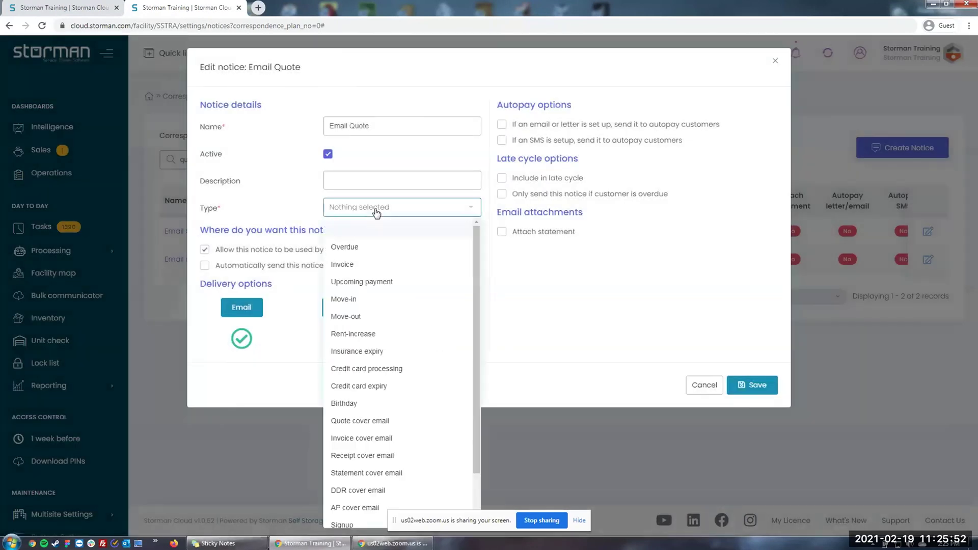
{"action": "left_click", "coordinate": [379, 422]}
{"action": "left_click", "coordinate": [753, 370]}
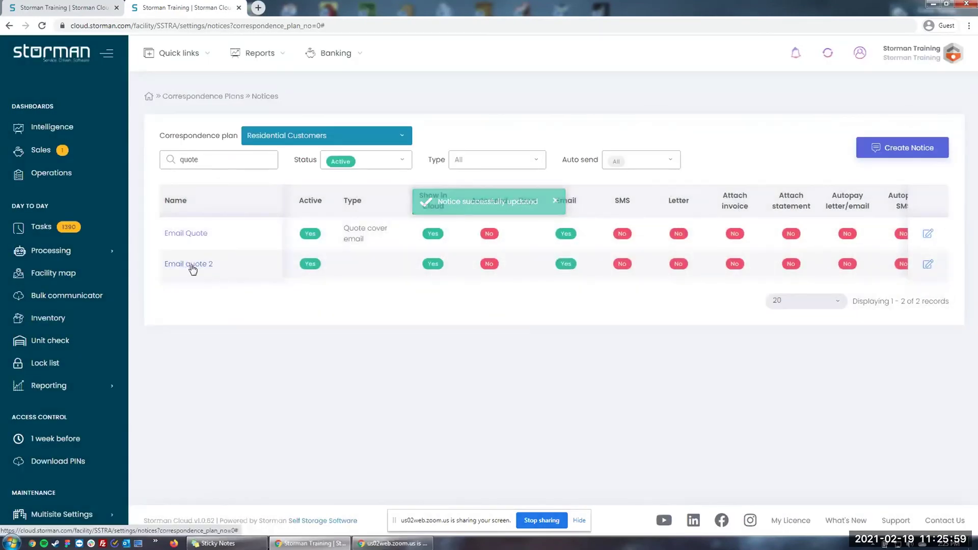
Step: Set the Email quote 2 notice's type to Quote cover email and save it
{"action": "left_click", "coordinate": [193, 269]}
{"action": "left_click", "coordinate": [356, 207]}
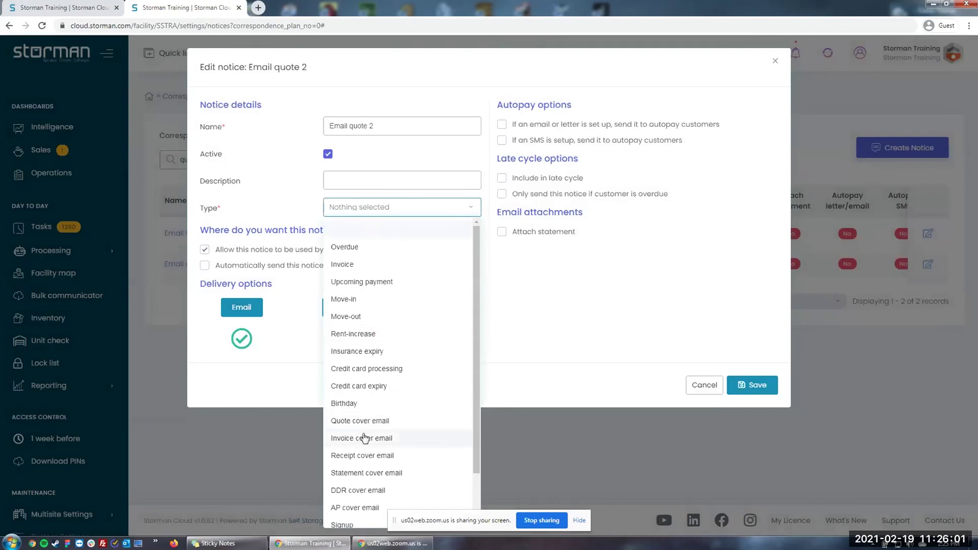
{"action": "left_click", "coordinate": [359, 421]}
{"action": "left_click", "coordinate": [766, 376]}
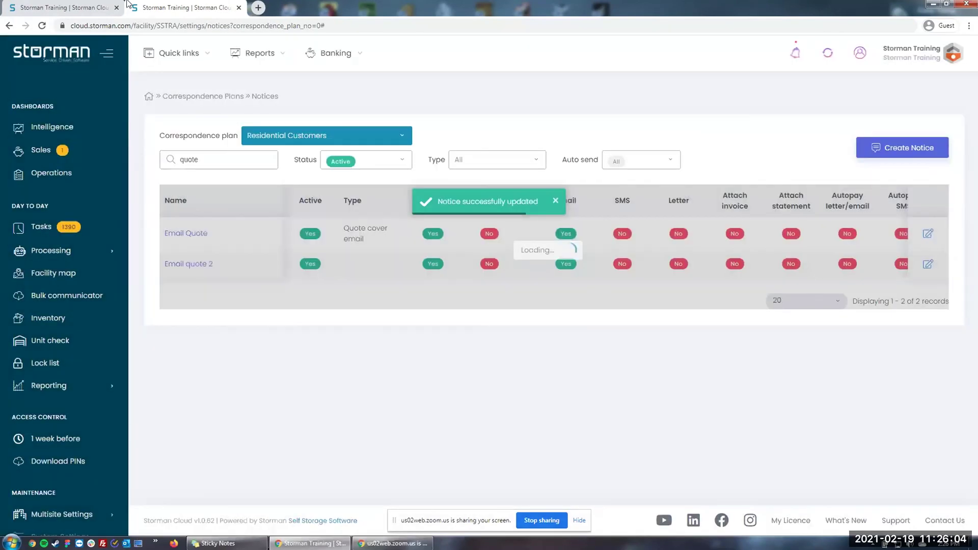
Step: Return to the lead's refreshed quote, preview emailing it with the Email quote 2 template, and close the email without sending
{"action": "left_click", "coordinate": [125, 7]}
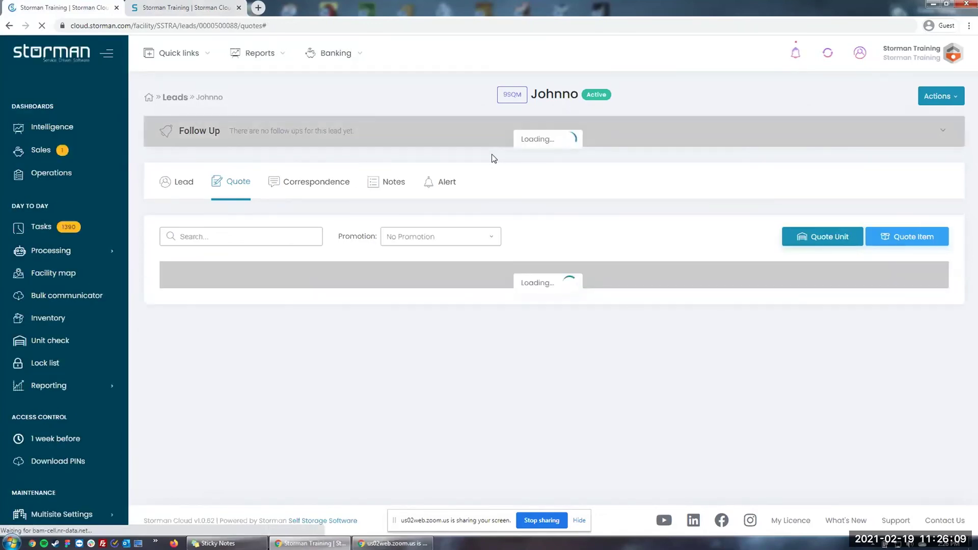
{"action": "left_click", "coordinate": [933, 237]}
{"action": "left_click", "coordinate": [892, 294]}
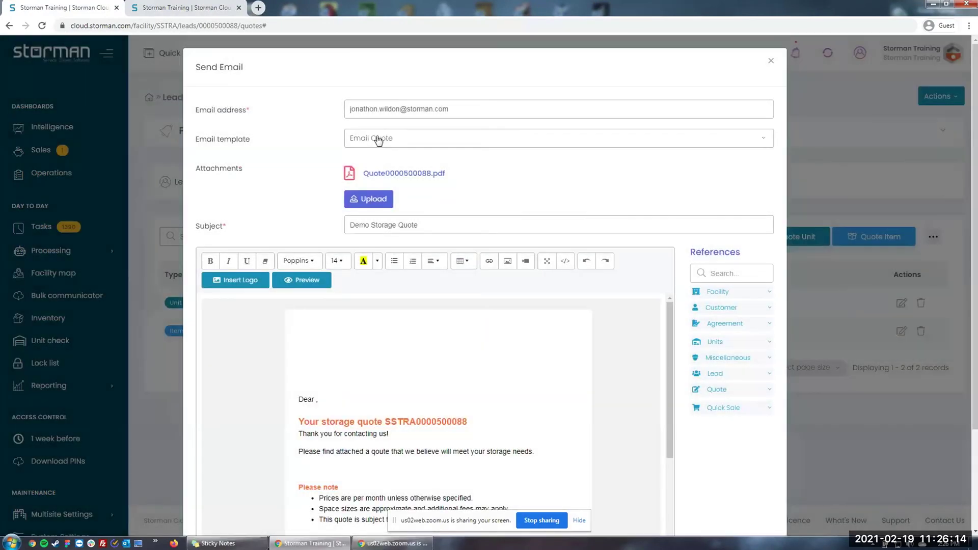
{"action": "left_click", "coordinate": [378, 141]}
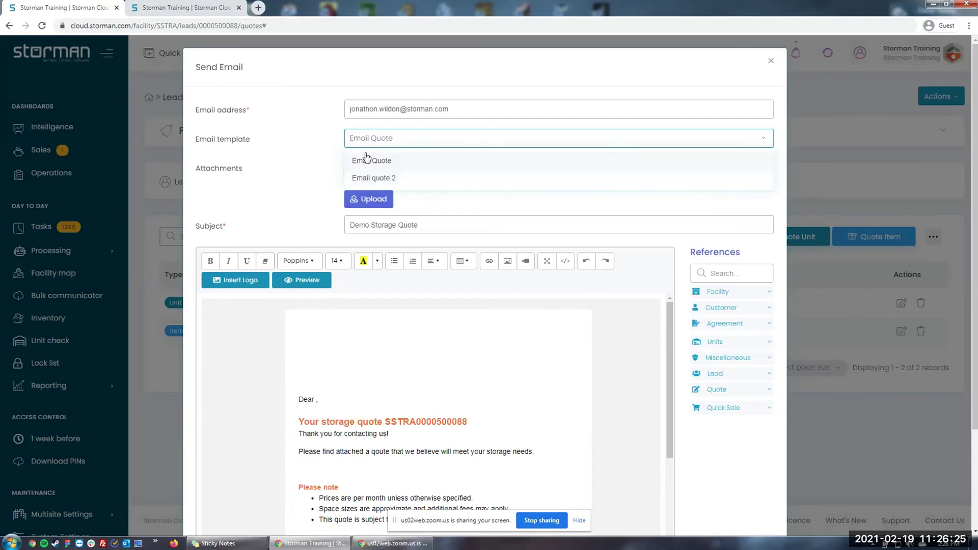
{"action": "left_click", "coordinate": [380, 179]}
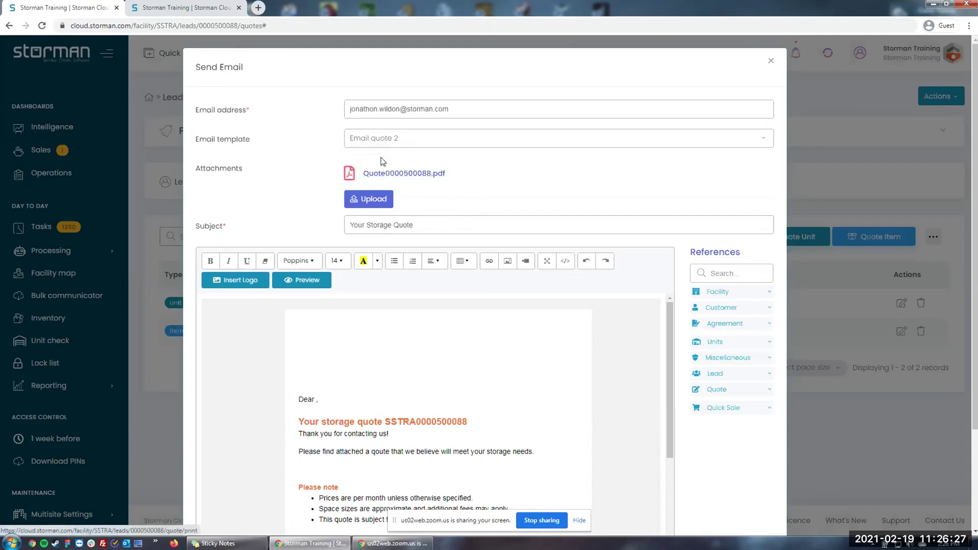
{"action": "left_click", "coordinate": [769, 63]}
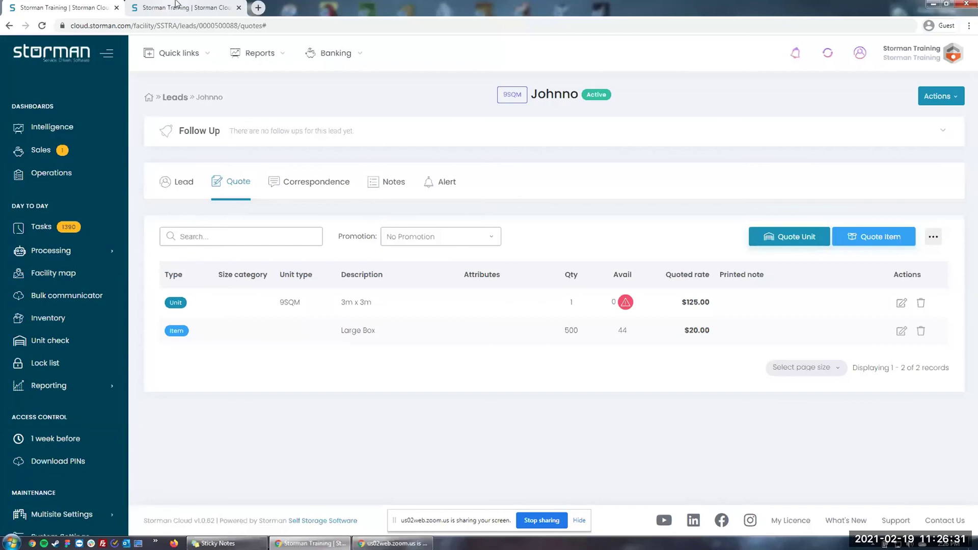
Step: Return to the plan's notices, open the Email Quote notice and examine the available notice types
{"action": "left_click", "coordinate": [175, 4]}
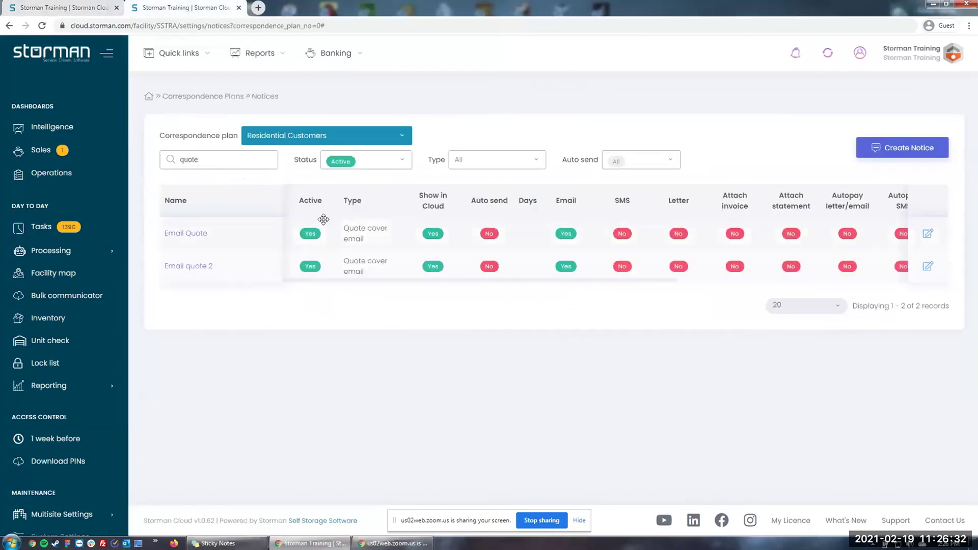
{"action": "left_click", "coordinate": [194, 235]}
{"action": "left_click", "coordinate": [397, 207]}
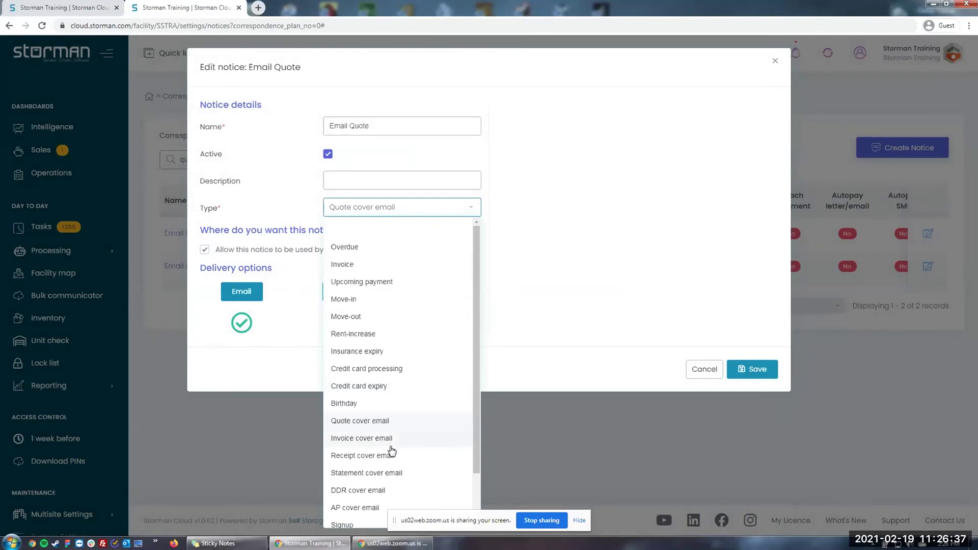